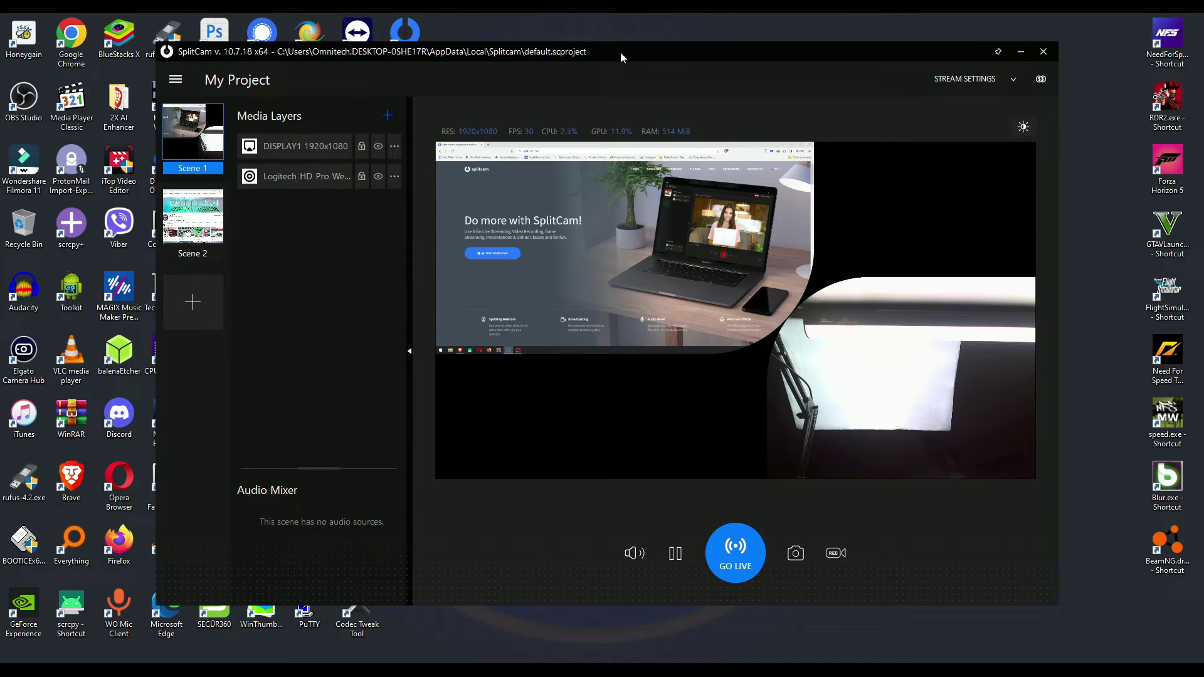
Step: Reshape the DISPLAY1 capture layer with a rounded bottom-right corner and shrink it to the top-left
left_click_drag(619, 51, 631, 46)
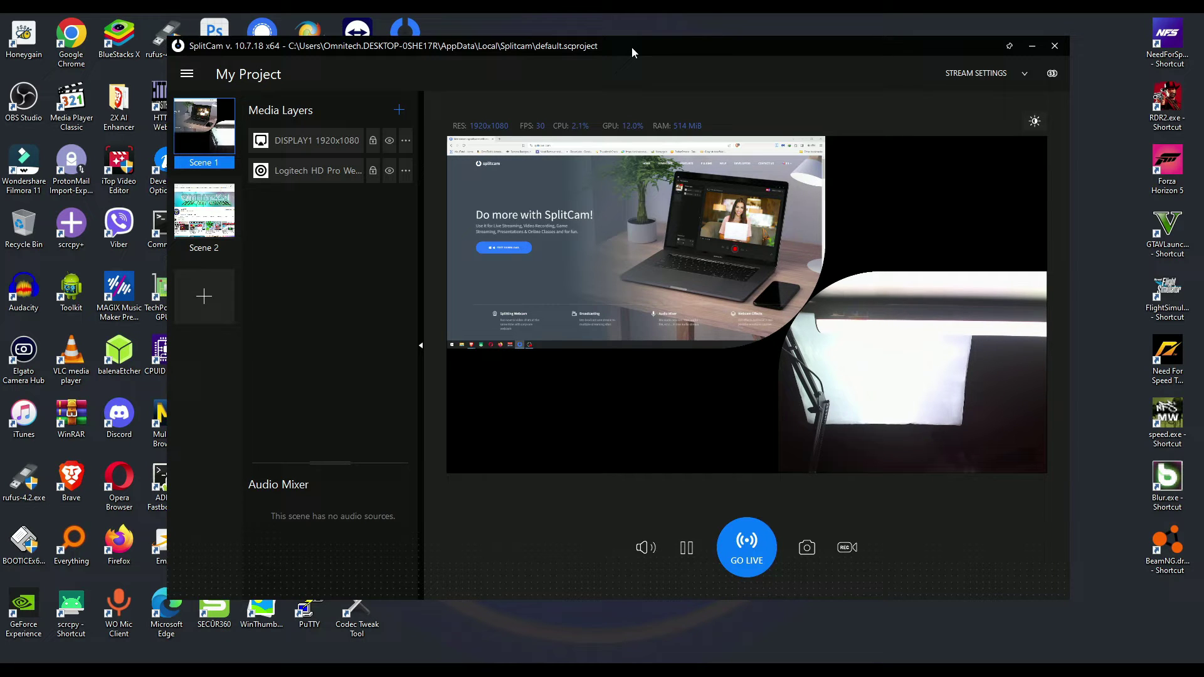
left_click(781, 271)
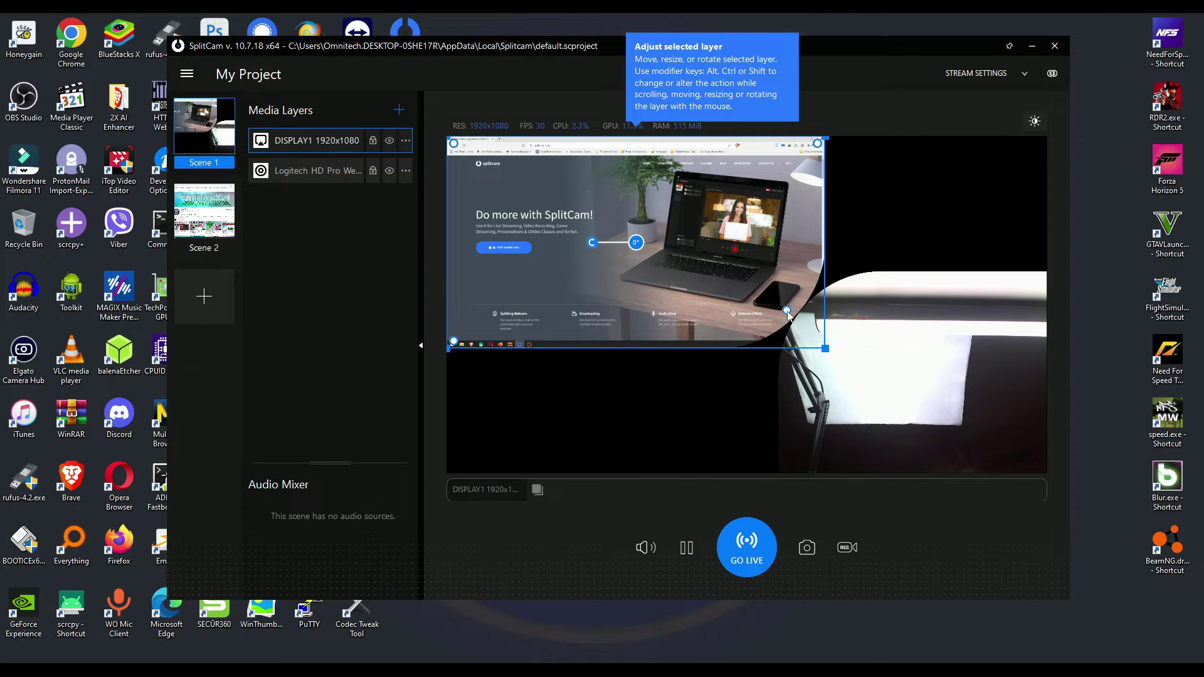
left_click_drag(788, 313, 1045, 472)
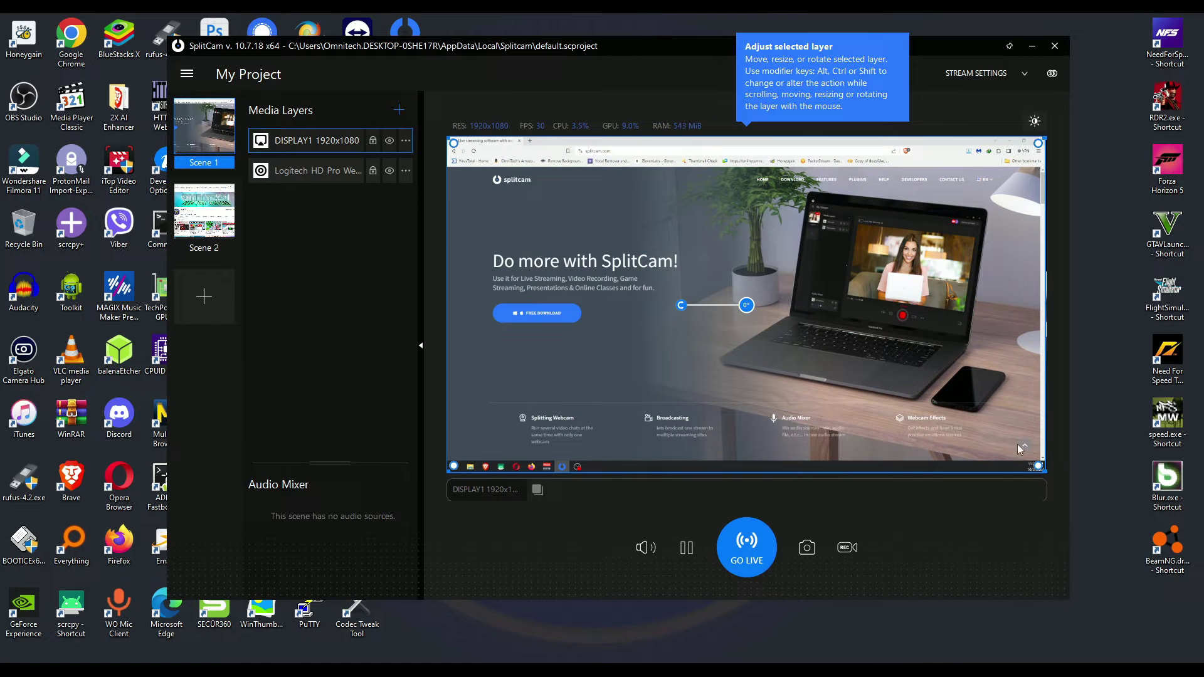
left_click_drag(1039, 466, 1081, 483)
mouse_move(1041, 470)
left_click_drag(1039, 468, 952, 424)
left_click_drag(1045, 474, 842, 356)
Step: Adjust the webcam layer's corner rounding, then undo that change and reselect the webcam
left_click(914, 353)
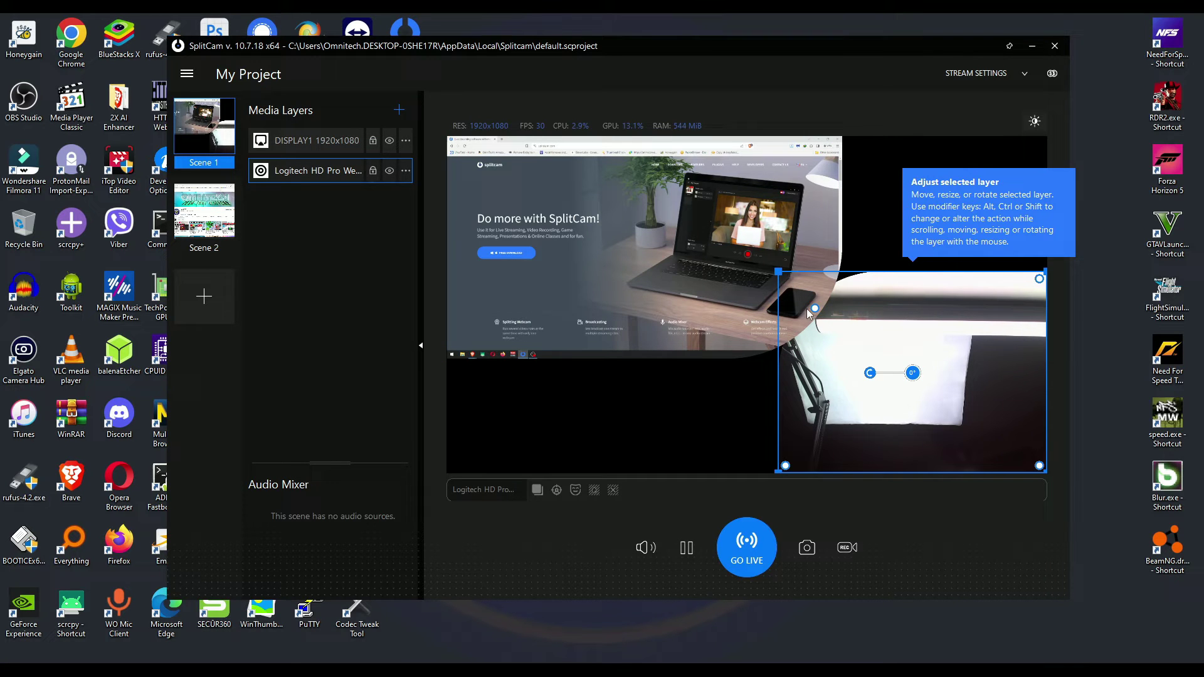
left_click_drag(815, 308, 794, 287)
key("ctrl+z")
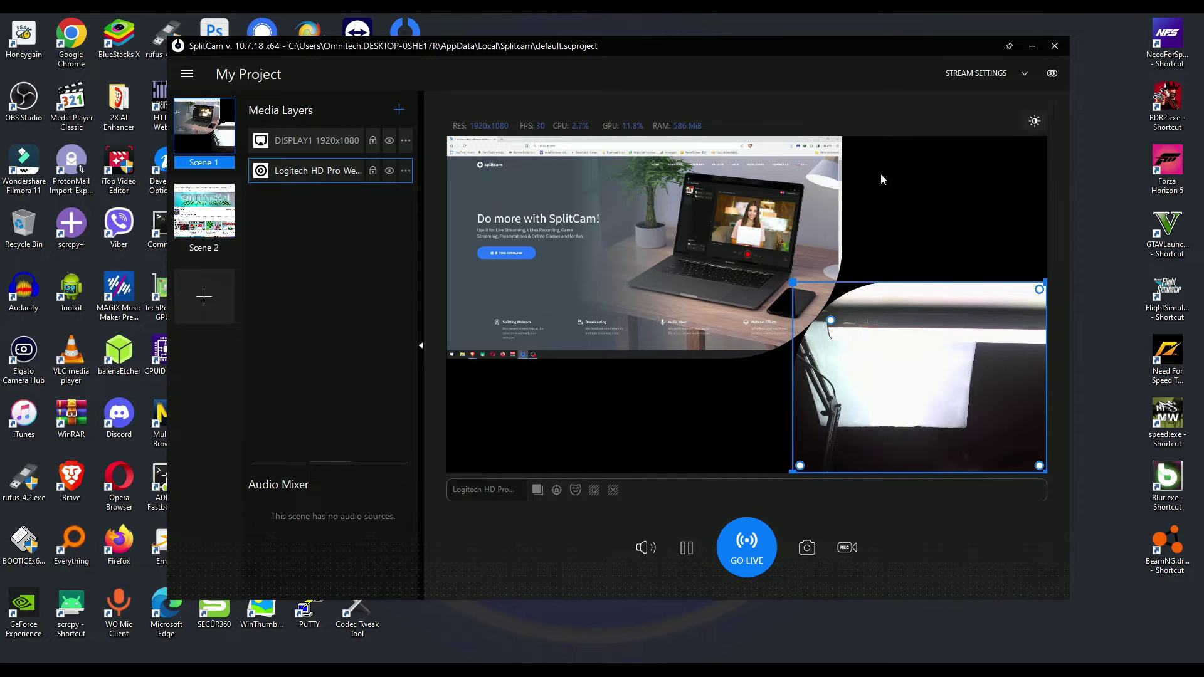
left_click(556, 412)
left_click(915, 362)
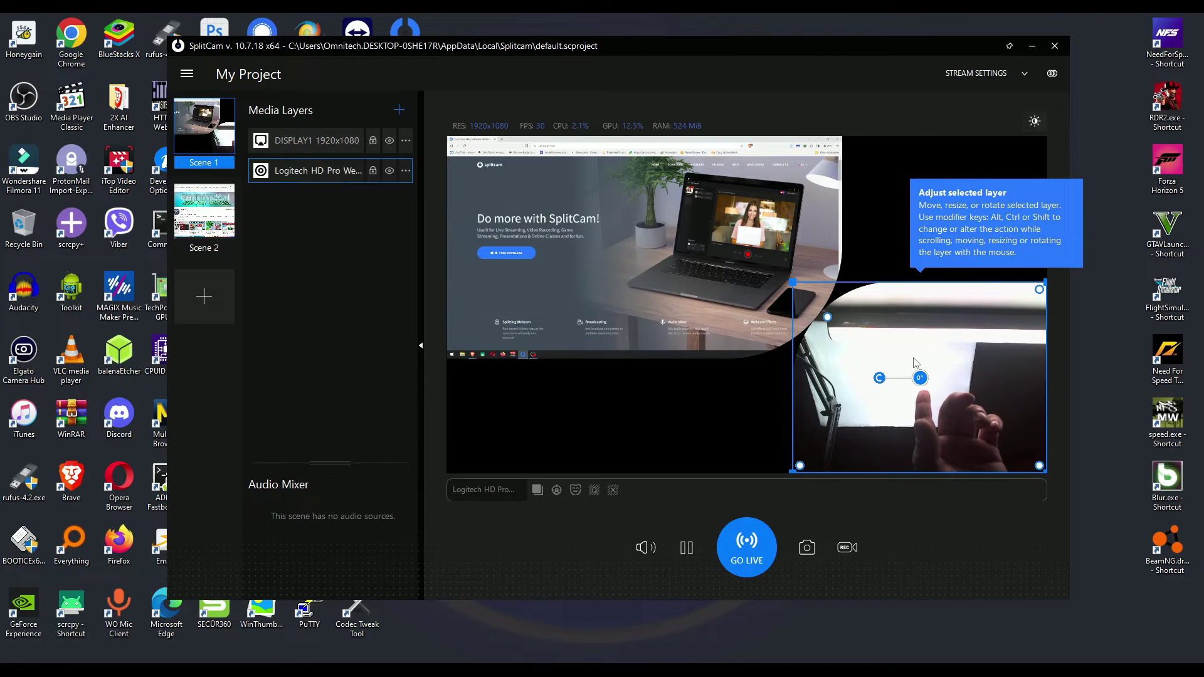
Step: Switch to Scene 2 and select its DISPLAY2 layer
left_click(333, 261)
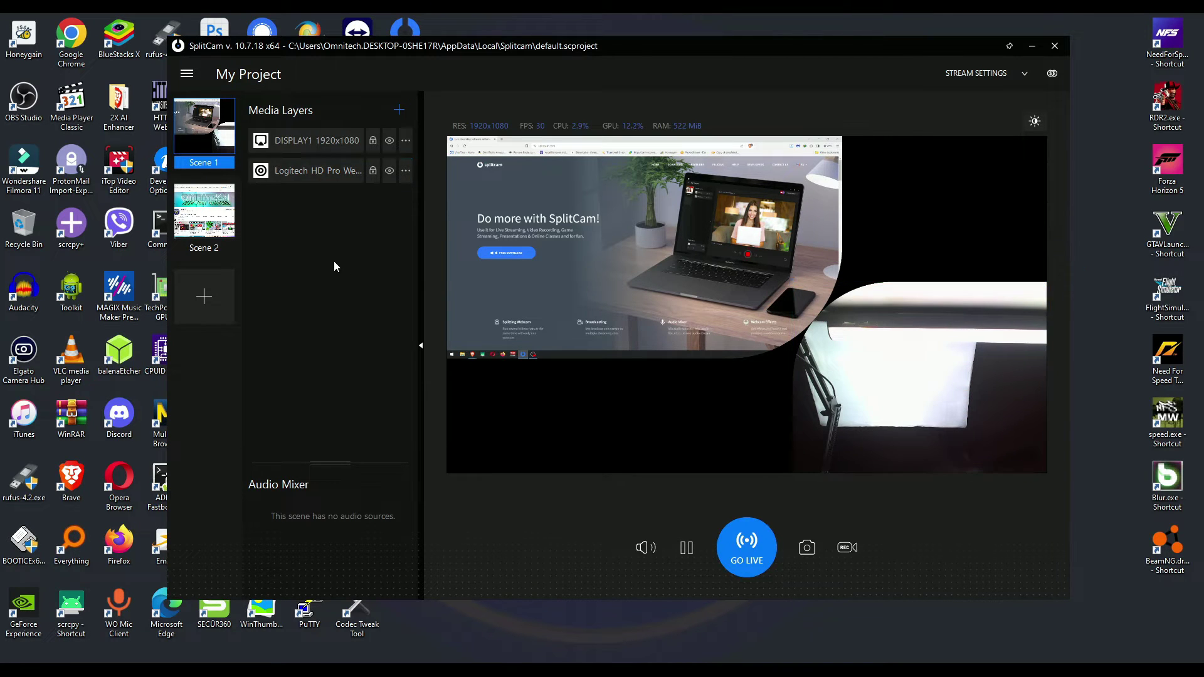
left_click(197, 216)
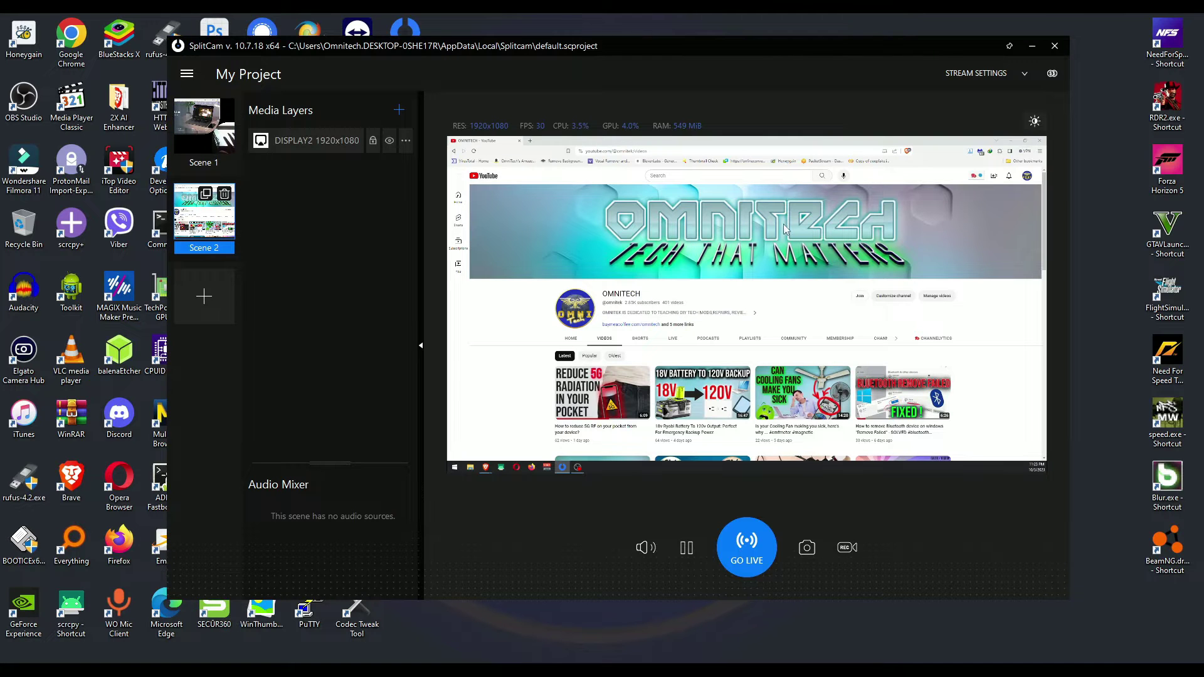
left_click(474, 330)
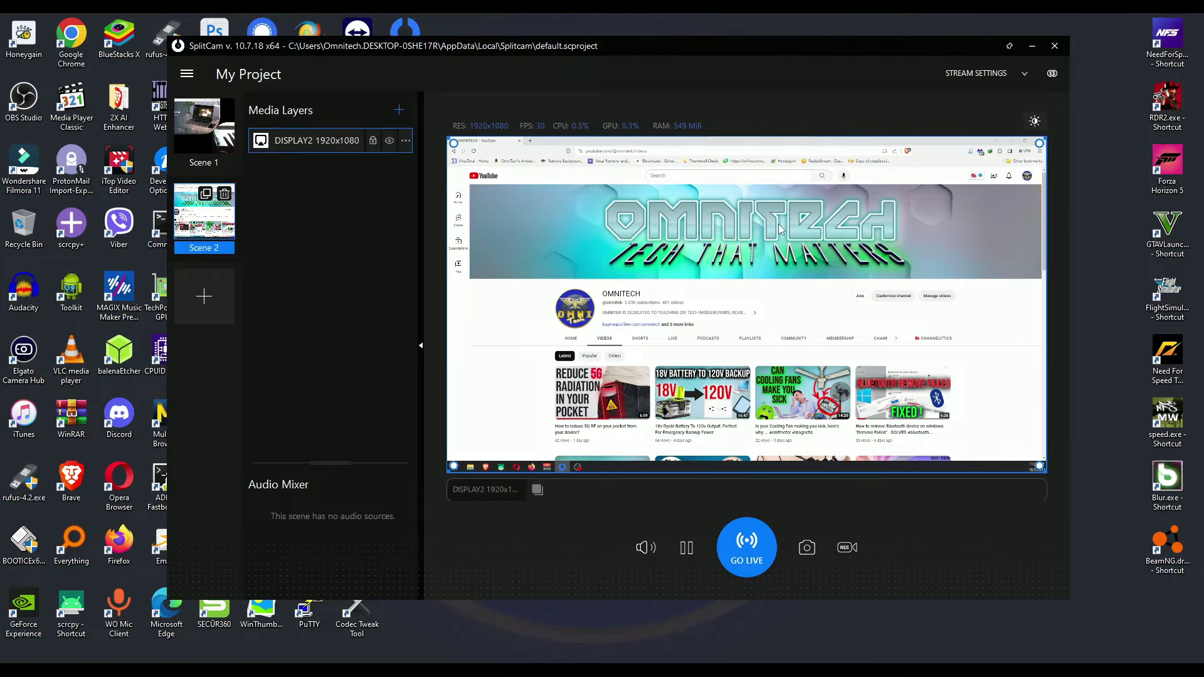
Step: Bring up the add-layer menu at Audio Source > Microphone
left_click(399, 110)
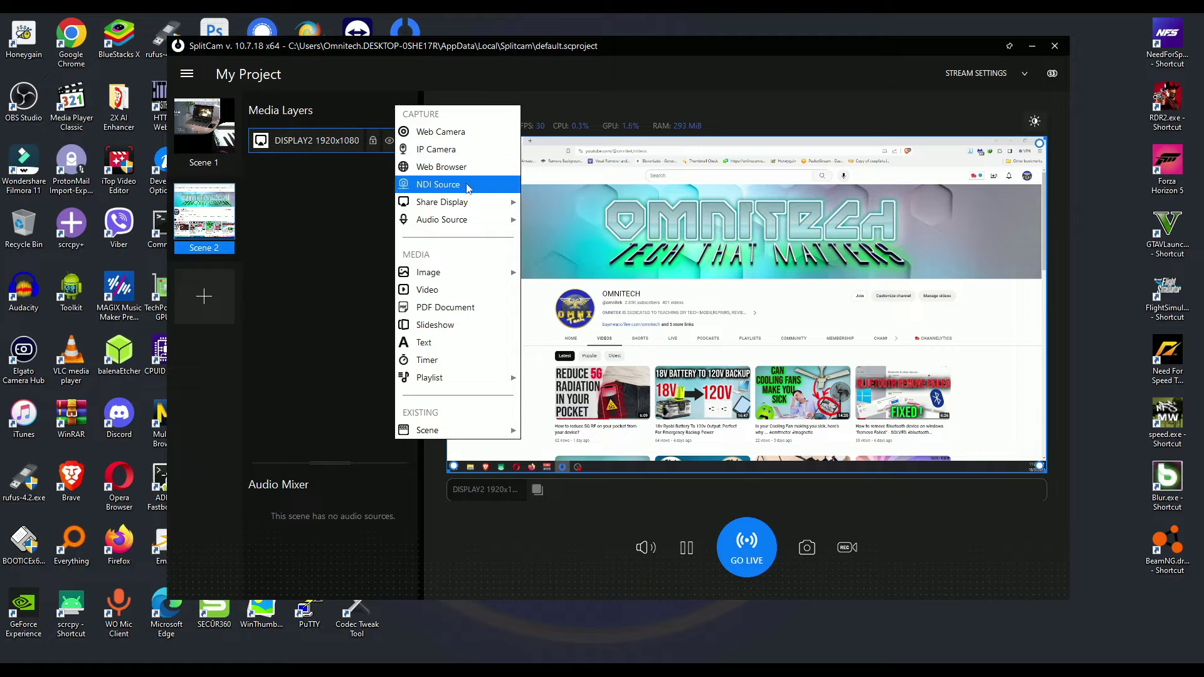
mouse_move(457, 207)
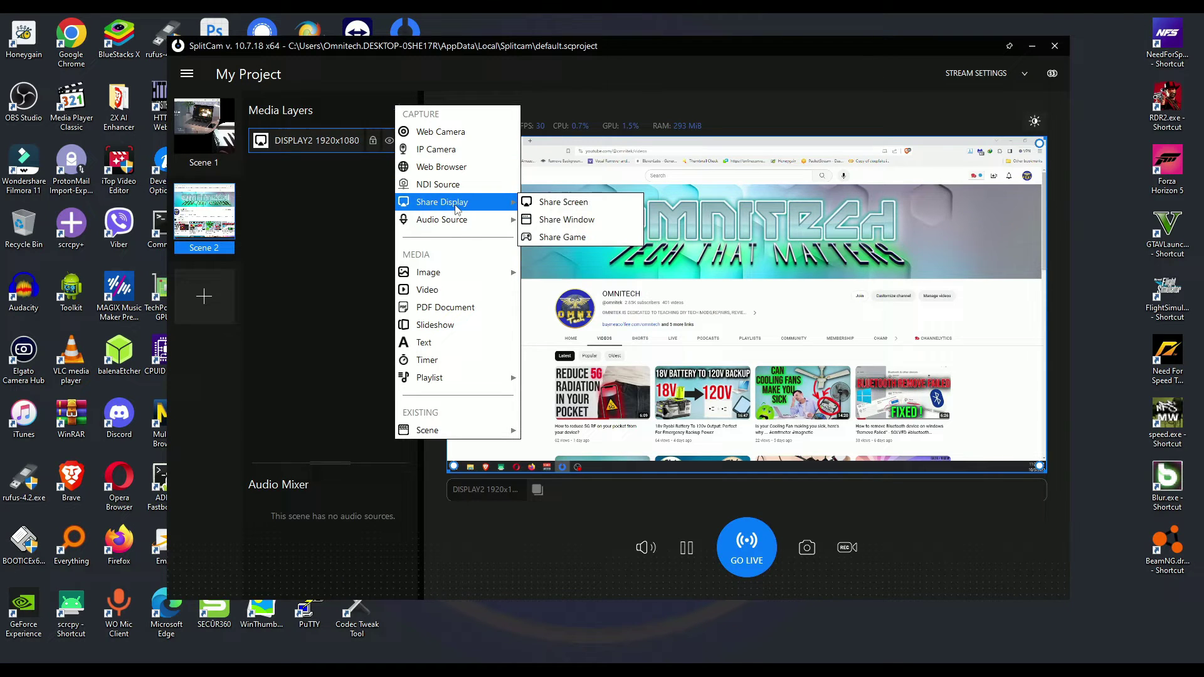
mouse_move(474, 226)
Step: Add the Samson G-Track Pro mic and enable its compressor with type 0 and attack 24
left_click(549, 217)
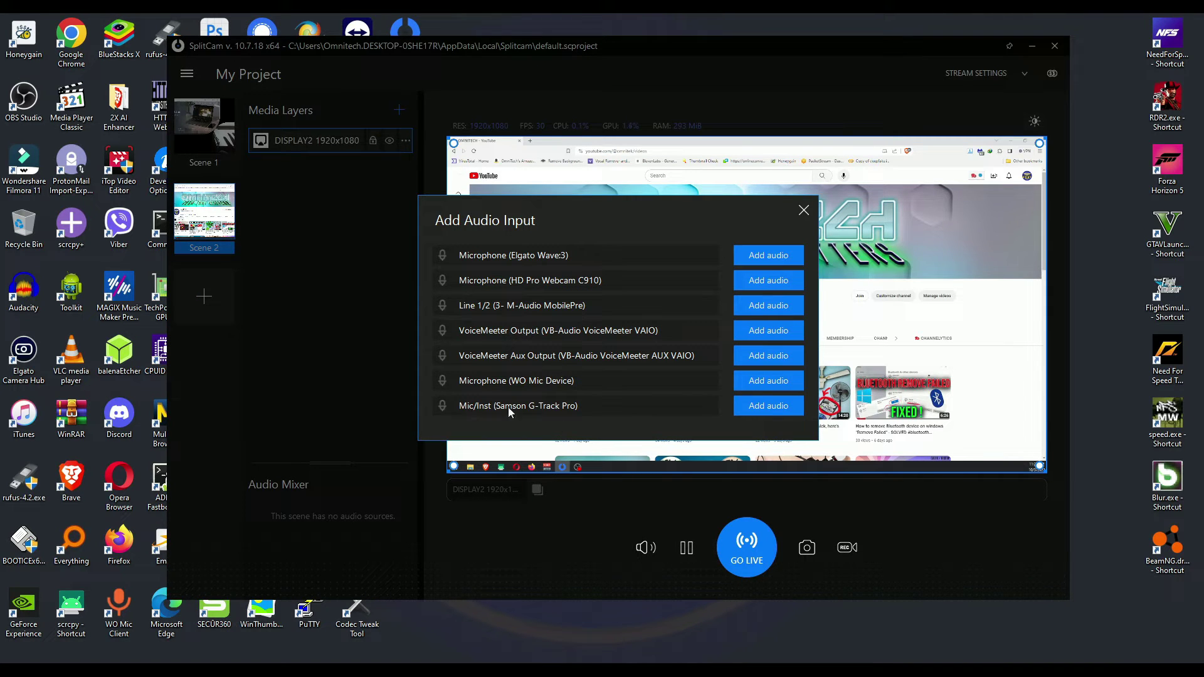
left_click(759, 405)
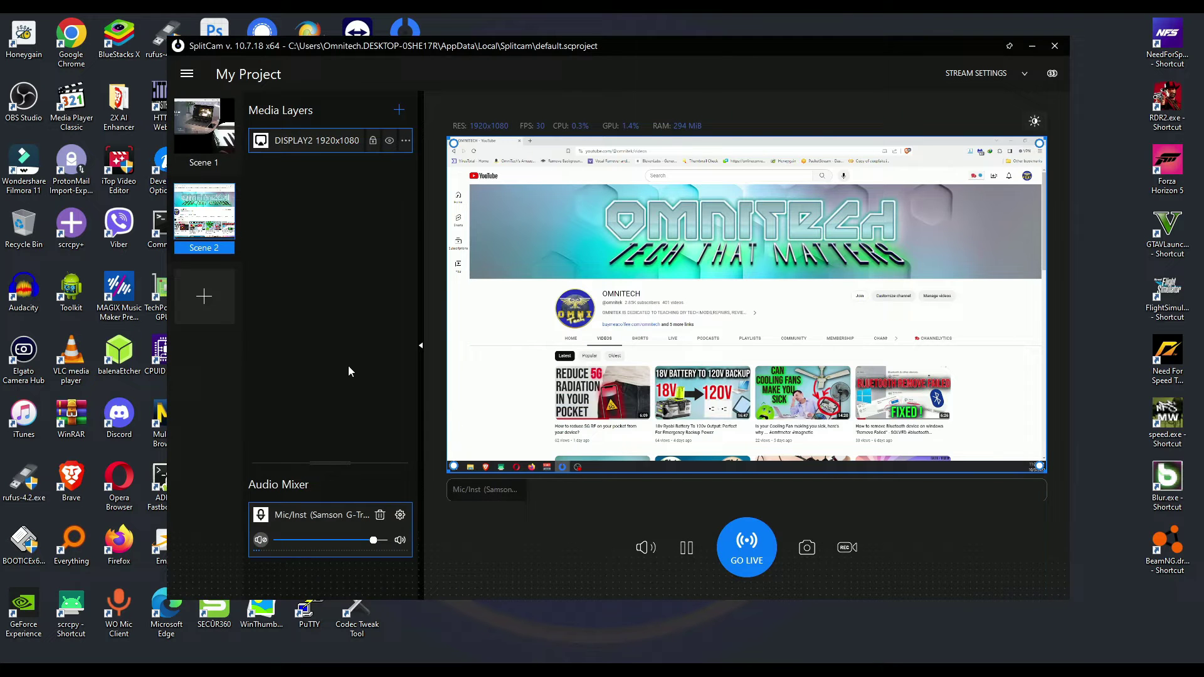
left_click(400, 515)
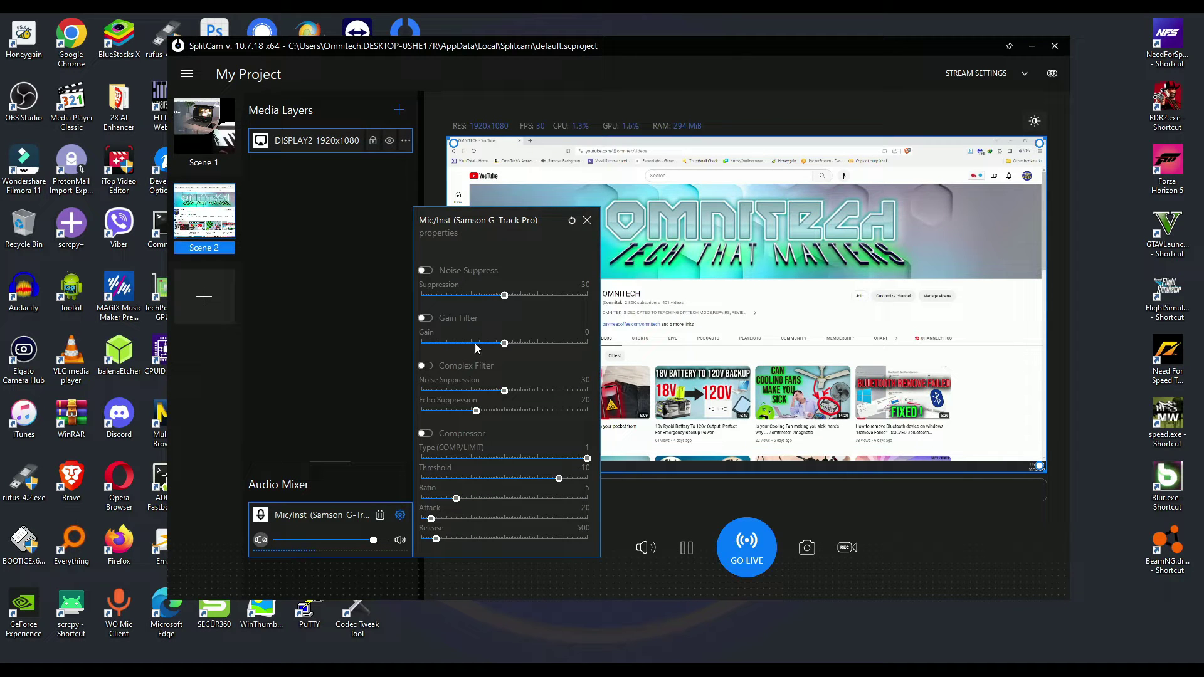
left_click(426, 433)
left_click_drag(587, 458, 558, 458)
mouse_move(431, 519)
left_mouse_down()
mouse_move(439, 539)
mouse_move(429, 538)
left_mouse_up()
Step: Enable noise suppression at -45 and the gain filter, raising gain to 1
left_click(426, 271)
mouse_move(506, 296)
left_mouse_down()
mouse_move(449, 297)
mouse_move(506, 297)
left_mouse_up()
left_click(426, 318)
mouse_move(504, 343)
left_mouse_down()
mouse_move(481, 344)
mouse_move(509, 343)
left_mouse_up()
Step: Close the Samson mic's filter settings and toggle its mute button
left_click(587, 220)
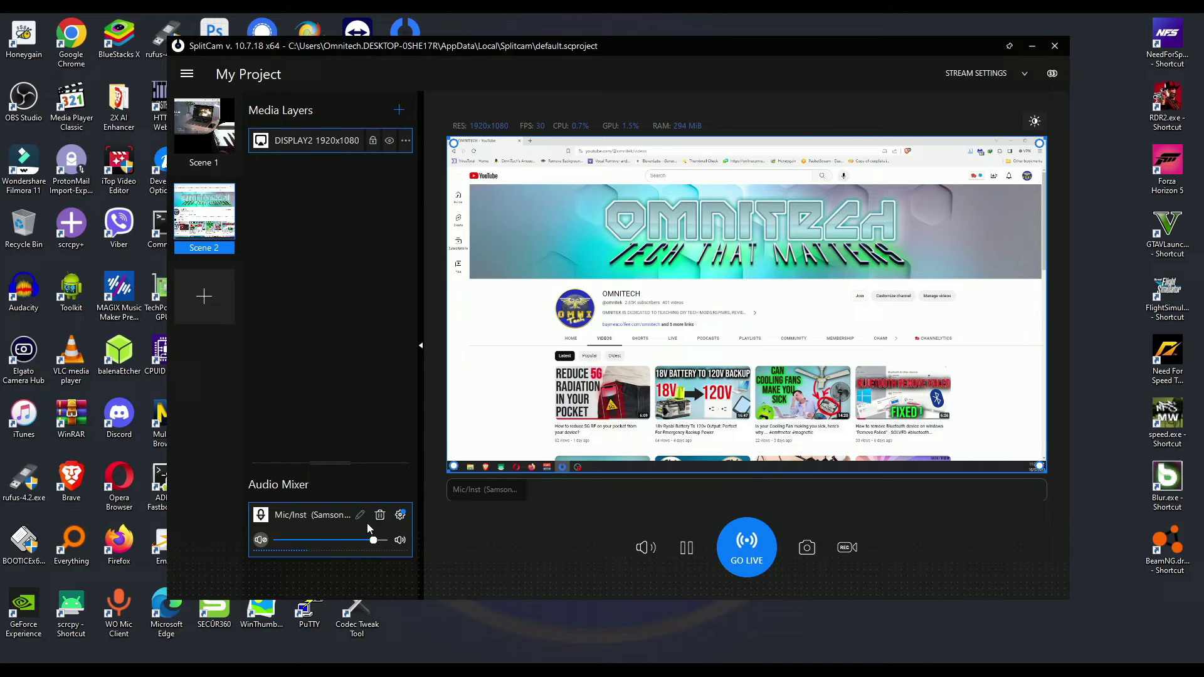
left_click(260, 540)
left_click(399, 110)
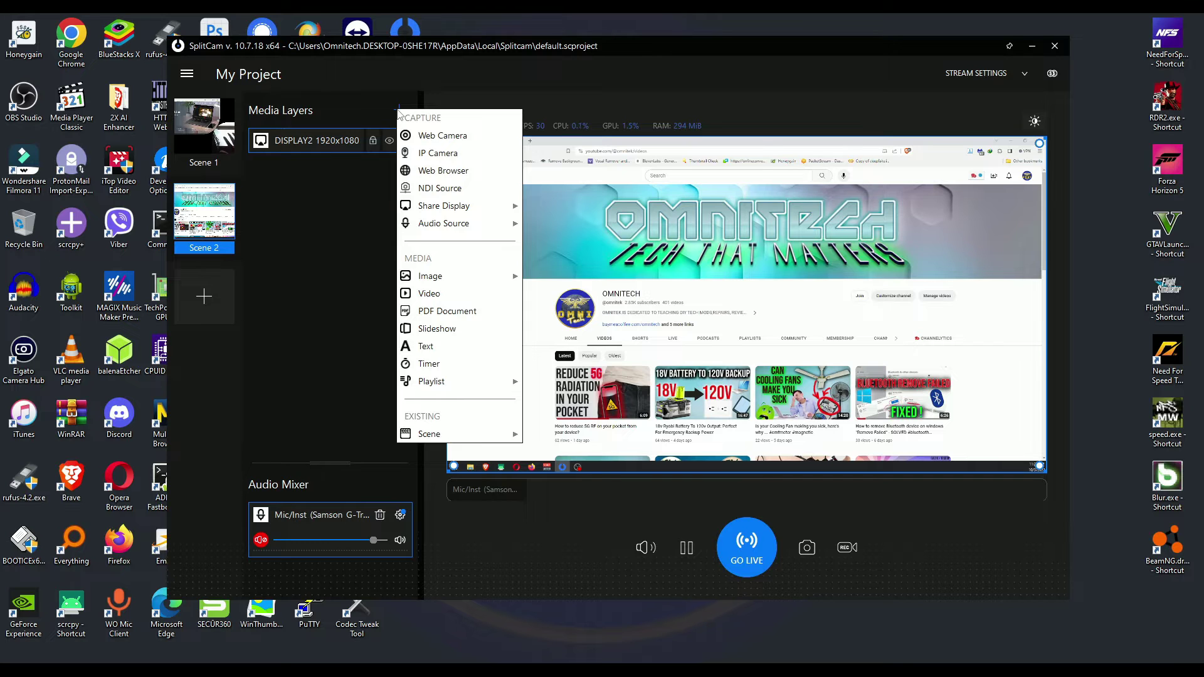
mouse_move(452, 227)
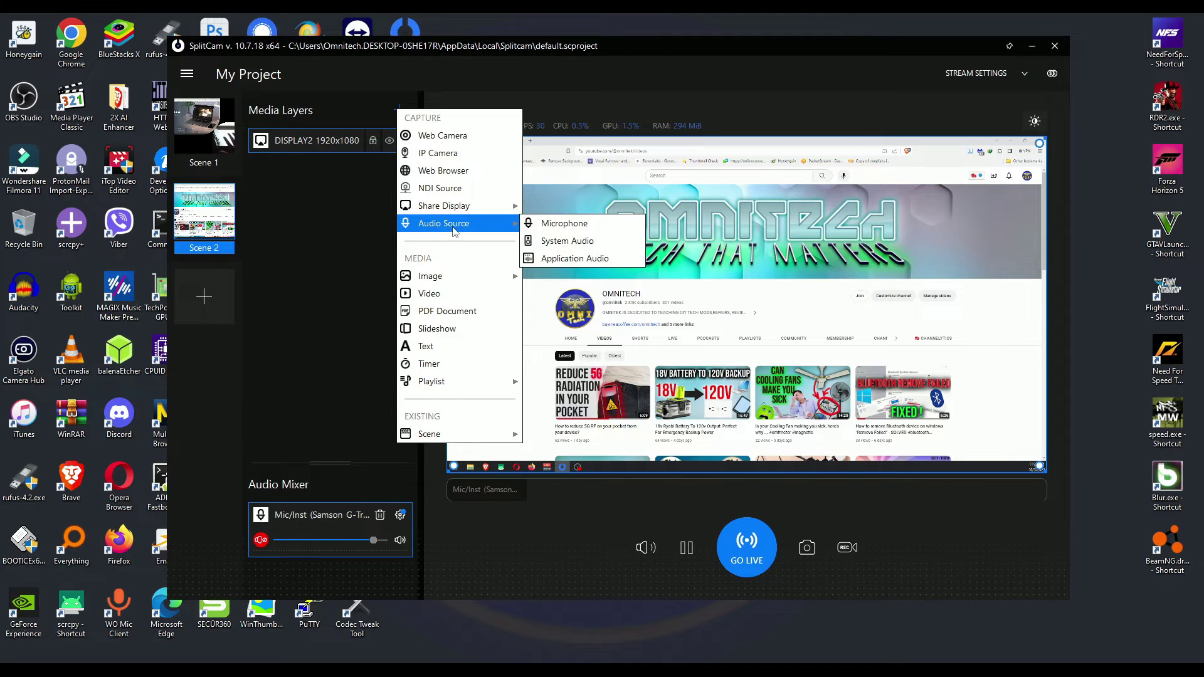
Step: Start an Application Audio source, browse windows like OBS Studio and Brave, then cancel without adding
left_click(560, 261)
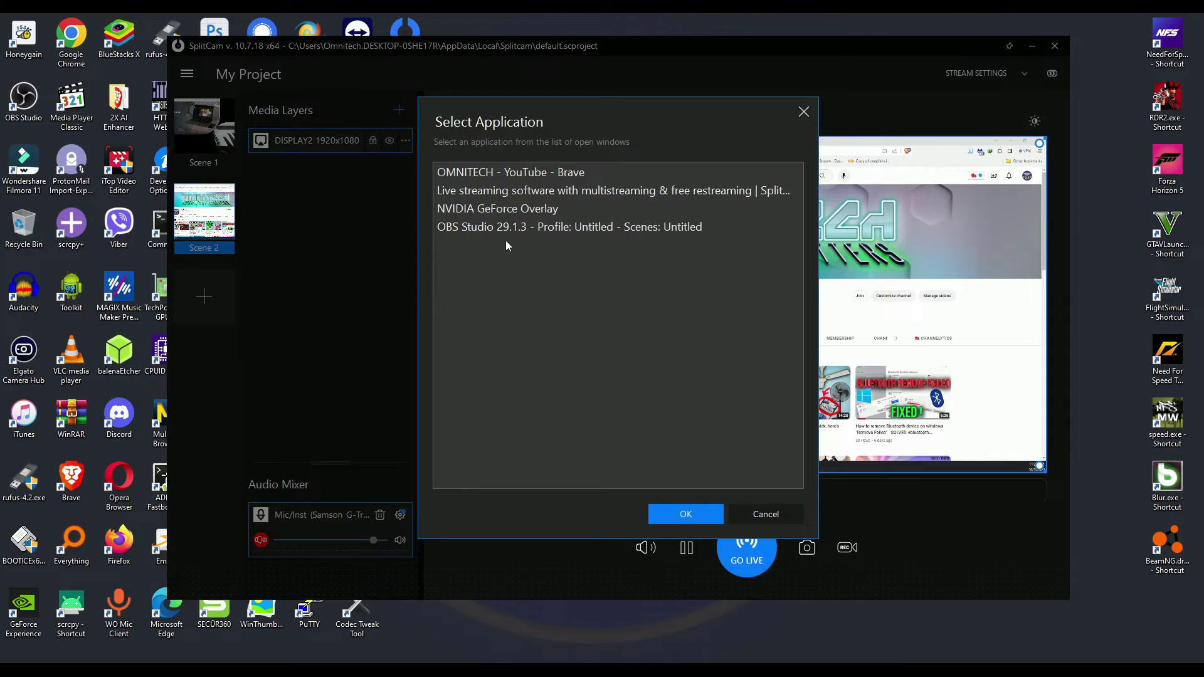
left_click(481, 234)
left_click(492, 209)
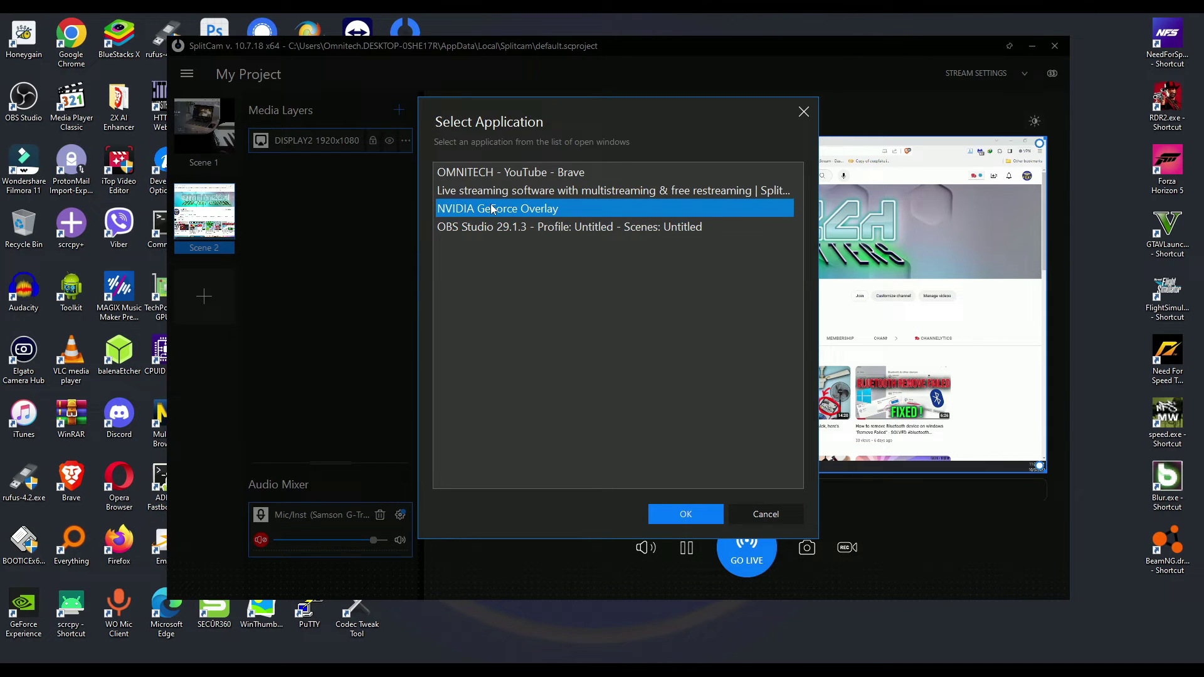
left_click(493, 196)
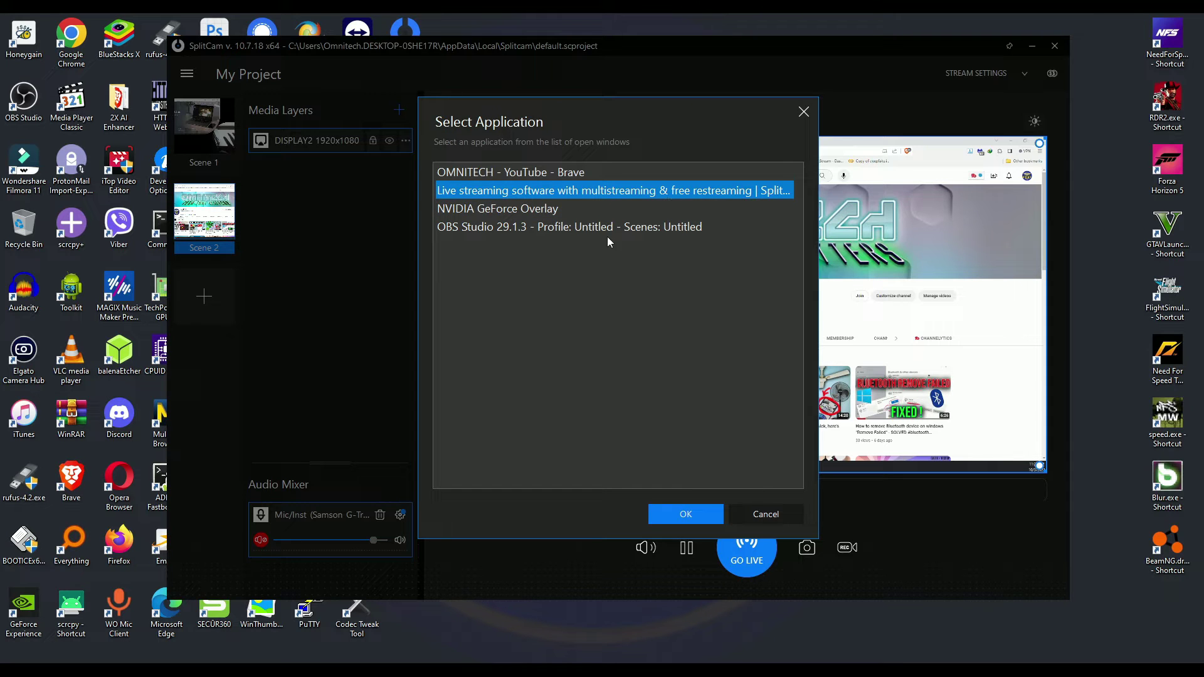
left_click(516, 175)
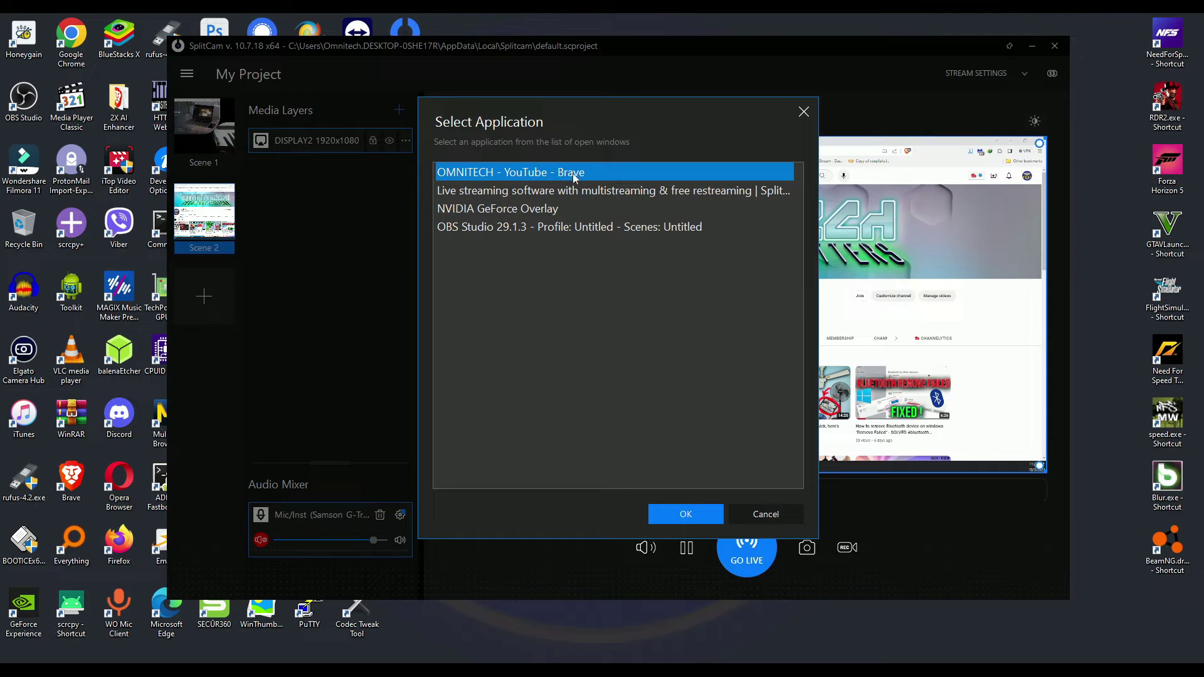
left_click(805, 111)
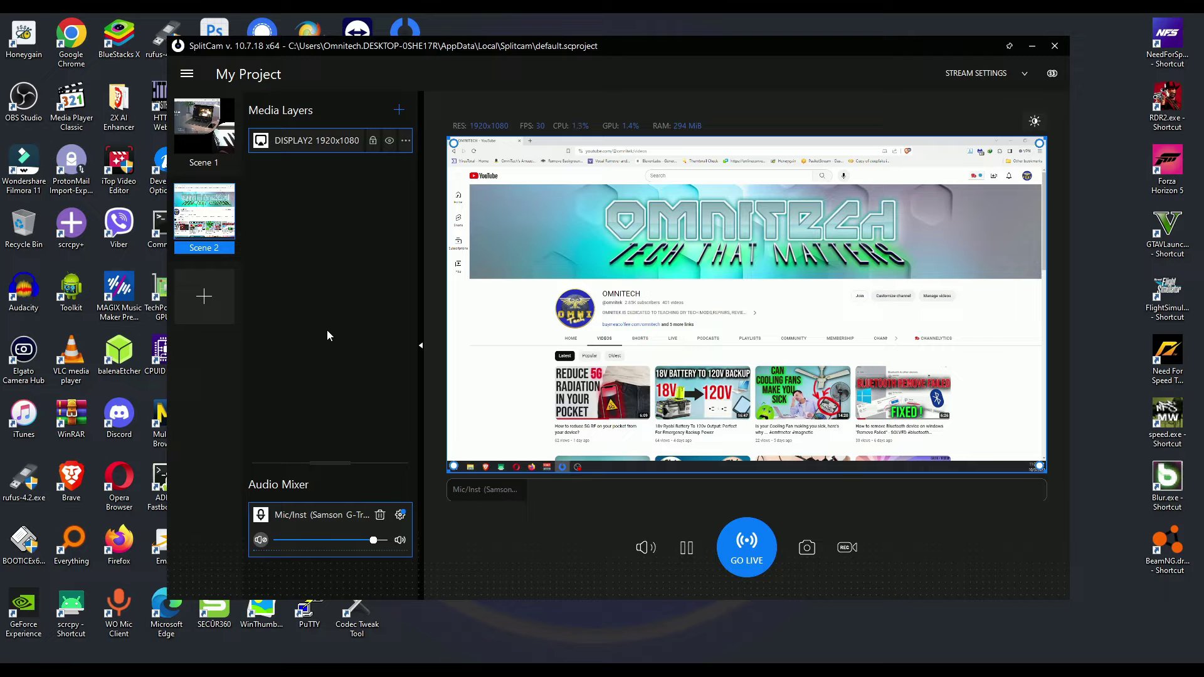
Step: Preview Scene 1, return to Scene 2, and create two new empty scenes
left_click(211, 129)
left_click(195, 213)
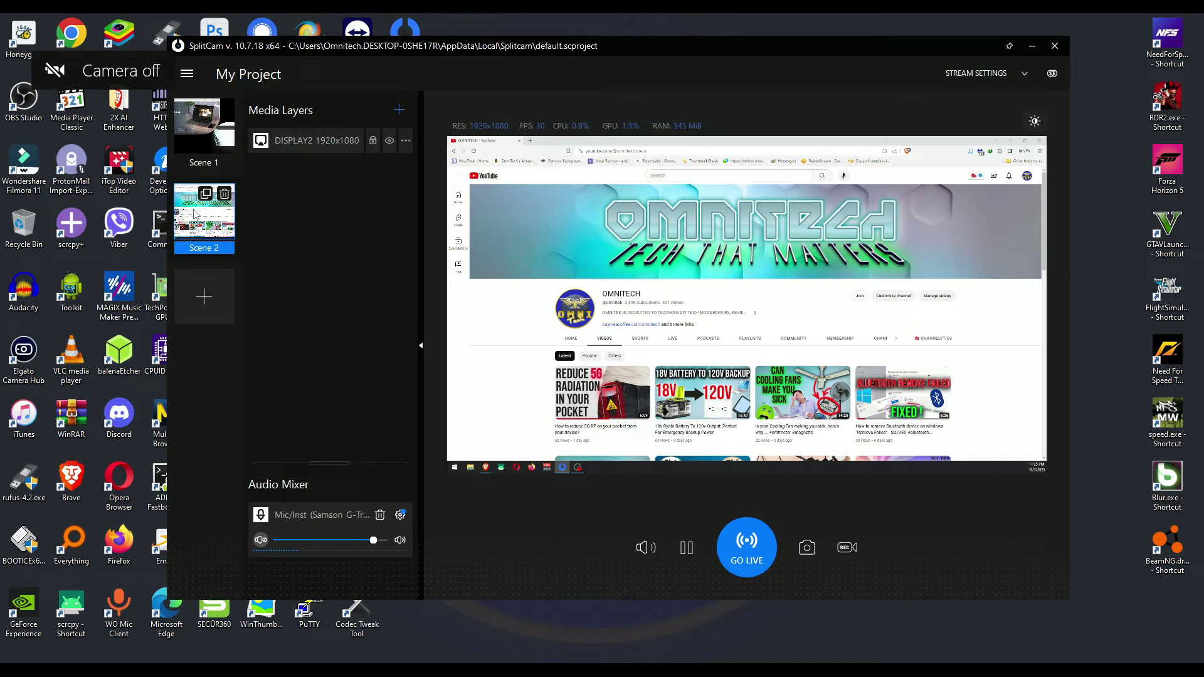
left_click(202, 301)
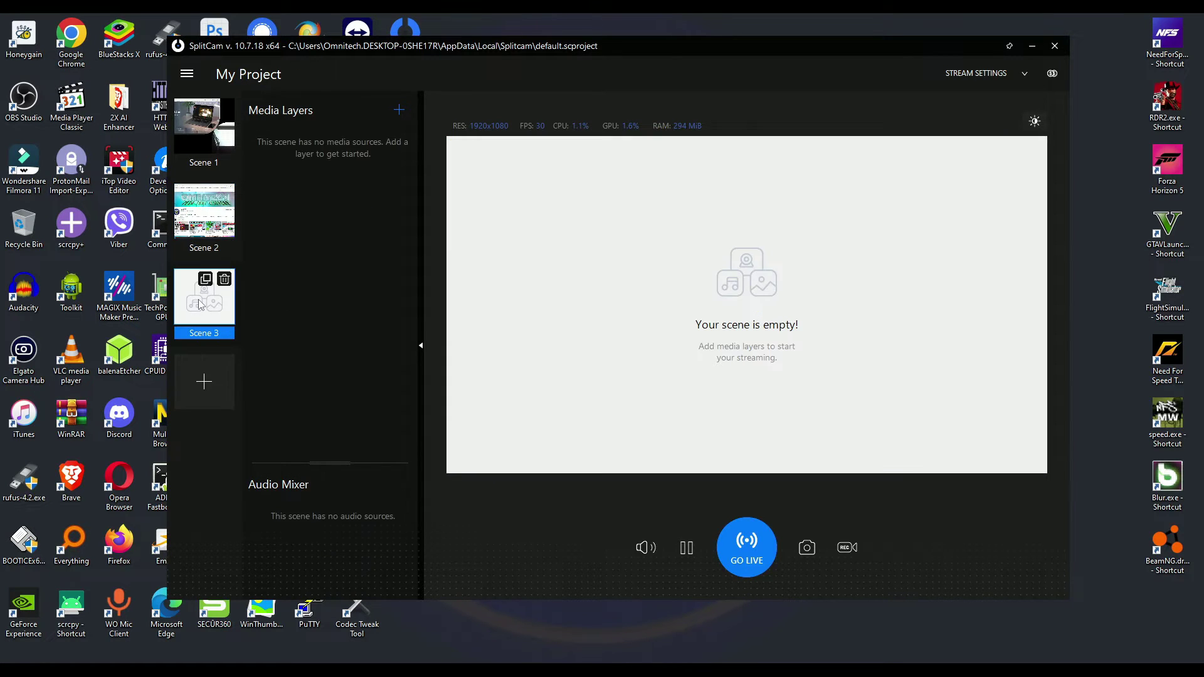
left_click(205, 382)
Step: Delete Scenes 3 and 4, confirming each removal
left_click(225, 279)
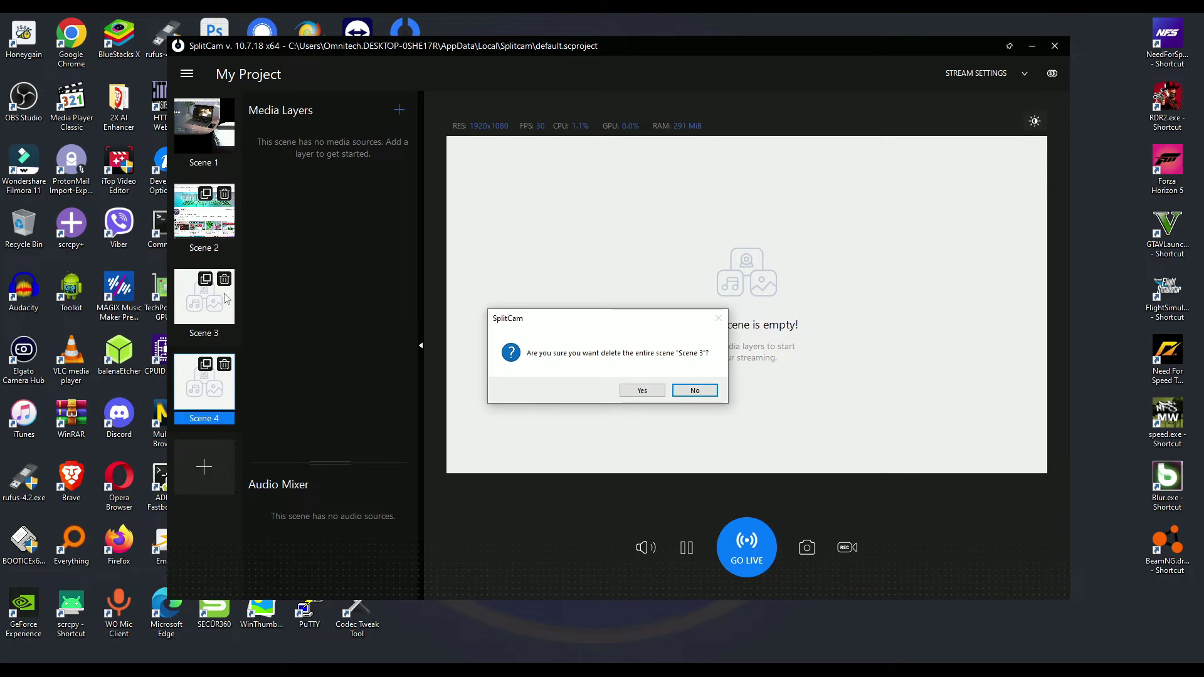
left_click(642, 390)
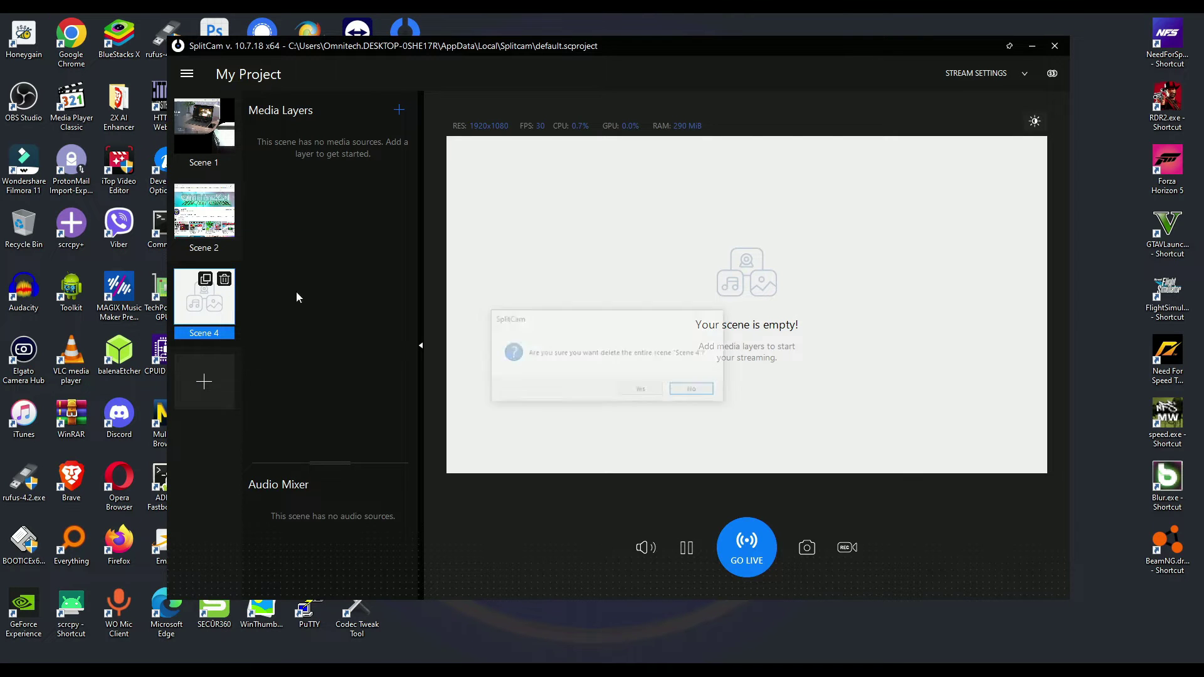
left_click(639, 389)
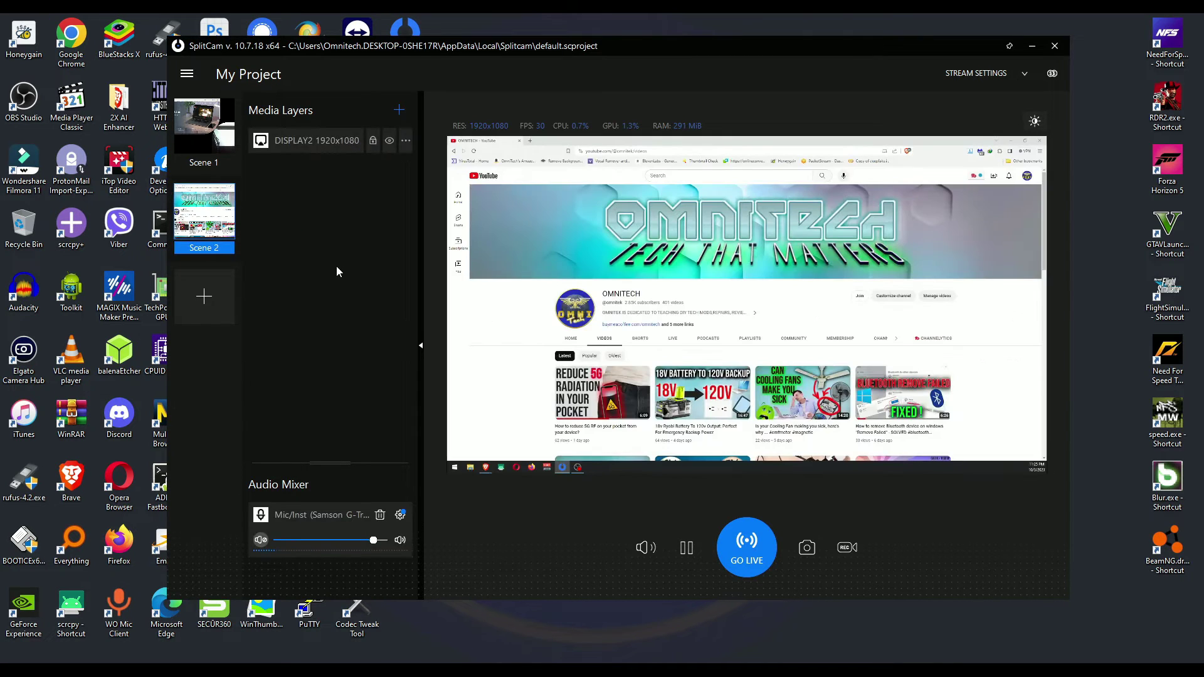
left_click(1036, 123)
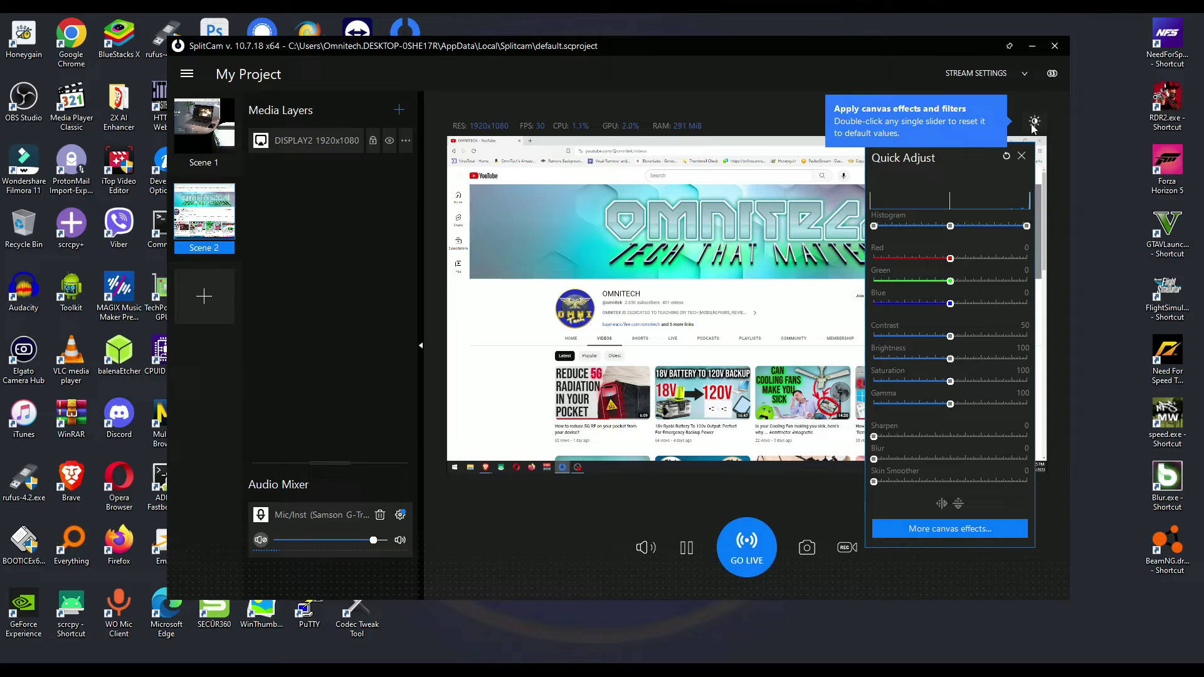
left_click_drag(950, 229, 951, 282)
left_click(1022, 156)
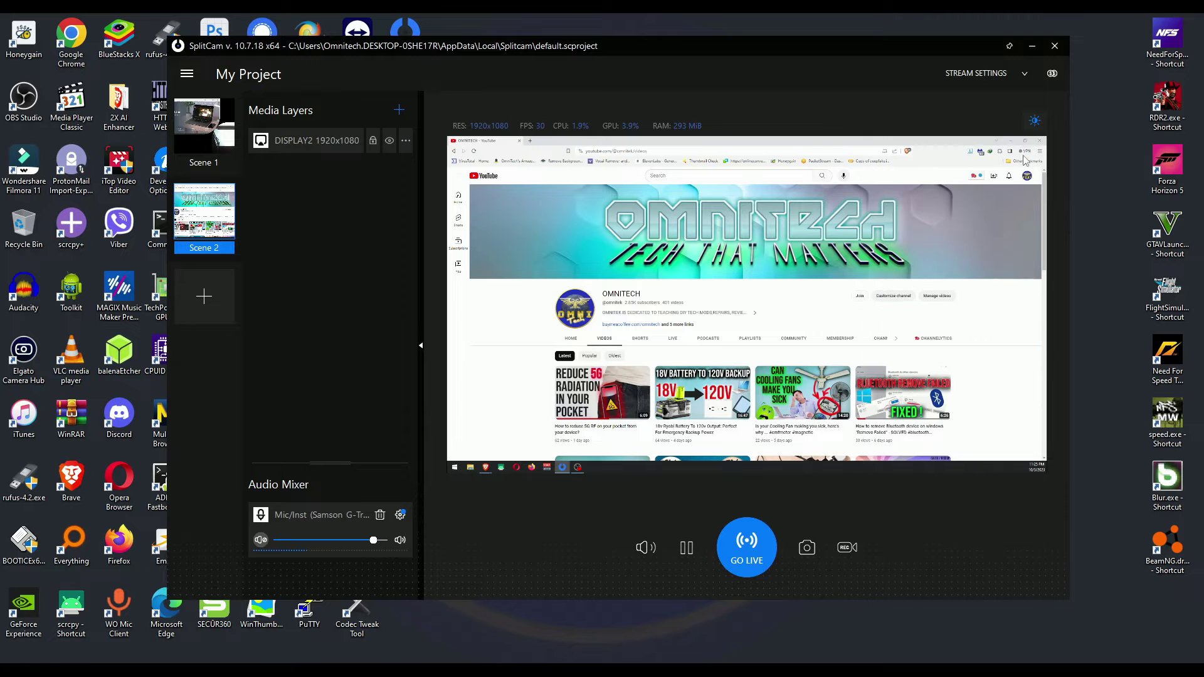
Step: Open Stream Settings, review and close the Restream parameters, then start adding a channel
left_click(1024, 73)
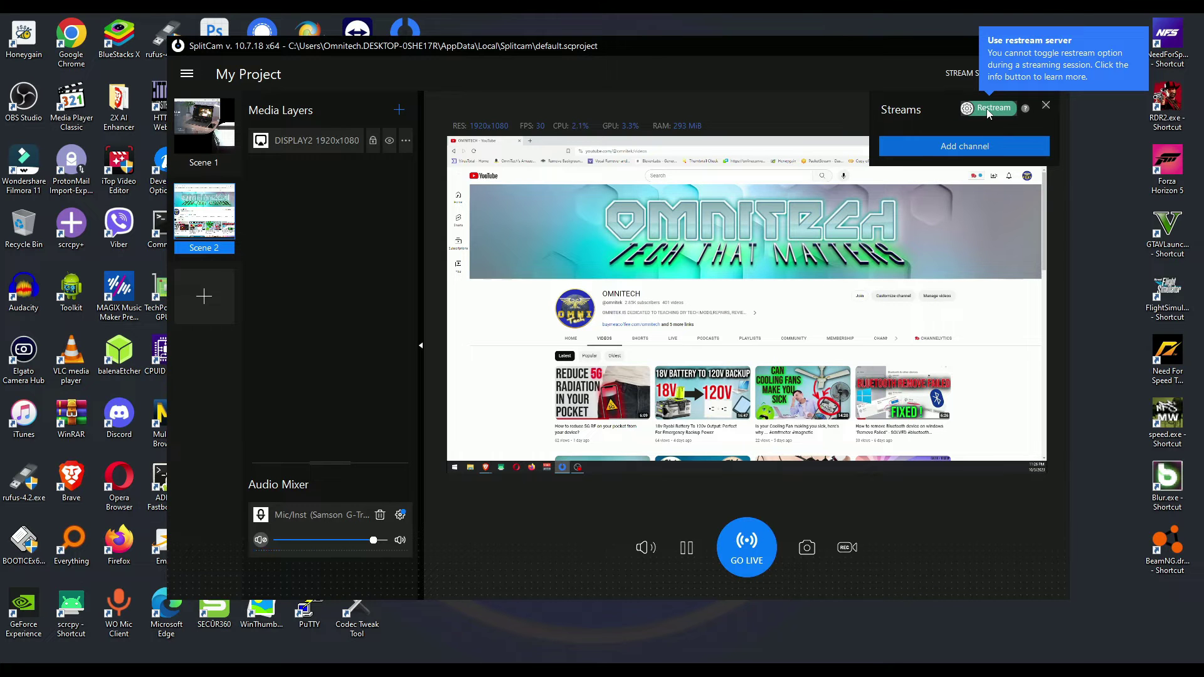
left_click(968, 109)
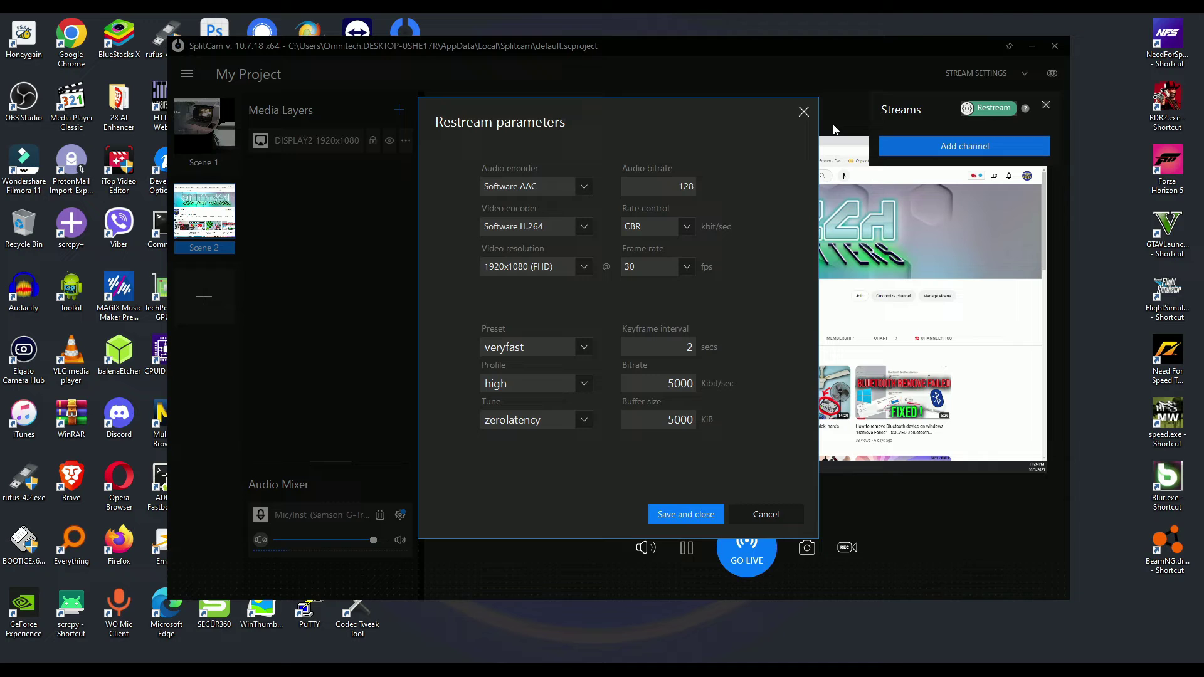
left_click(803, 112)
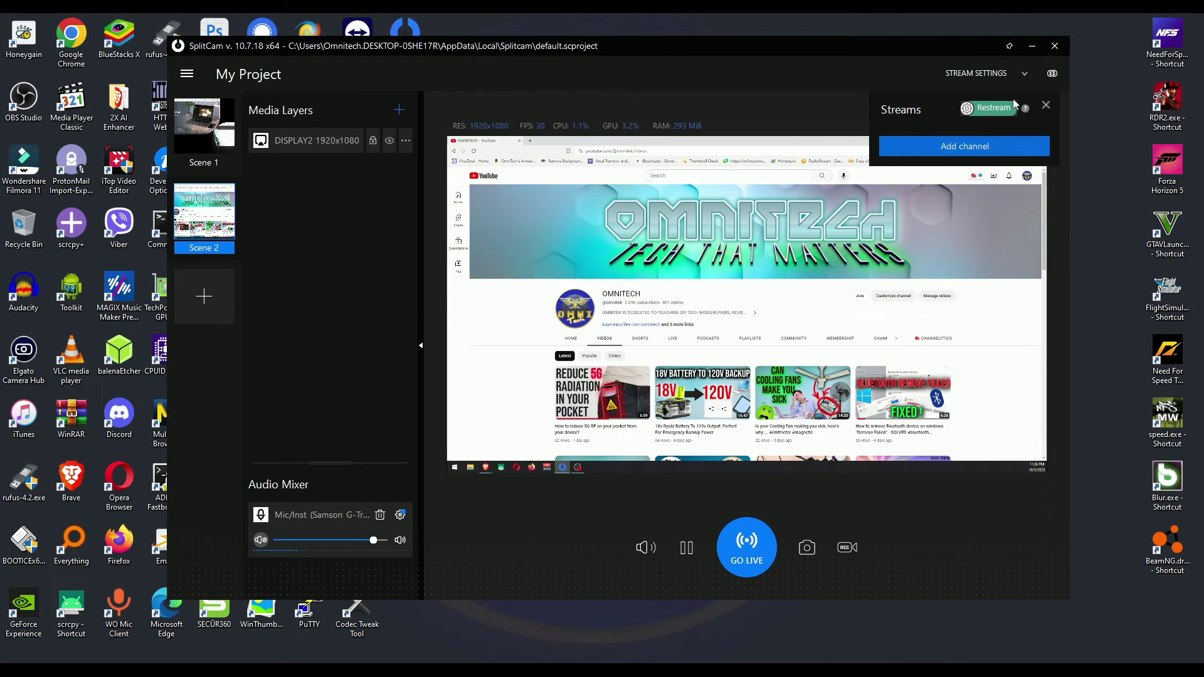
left_click(966, 148)
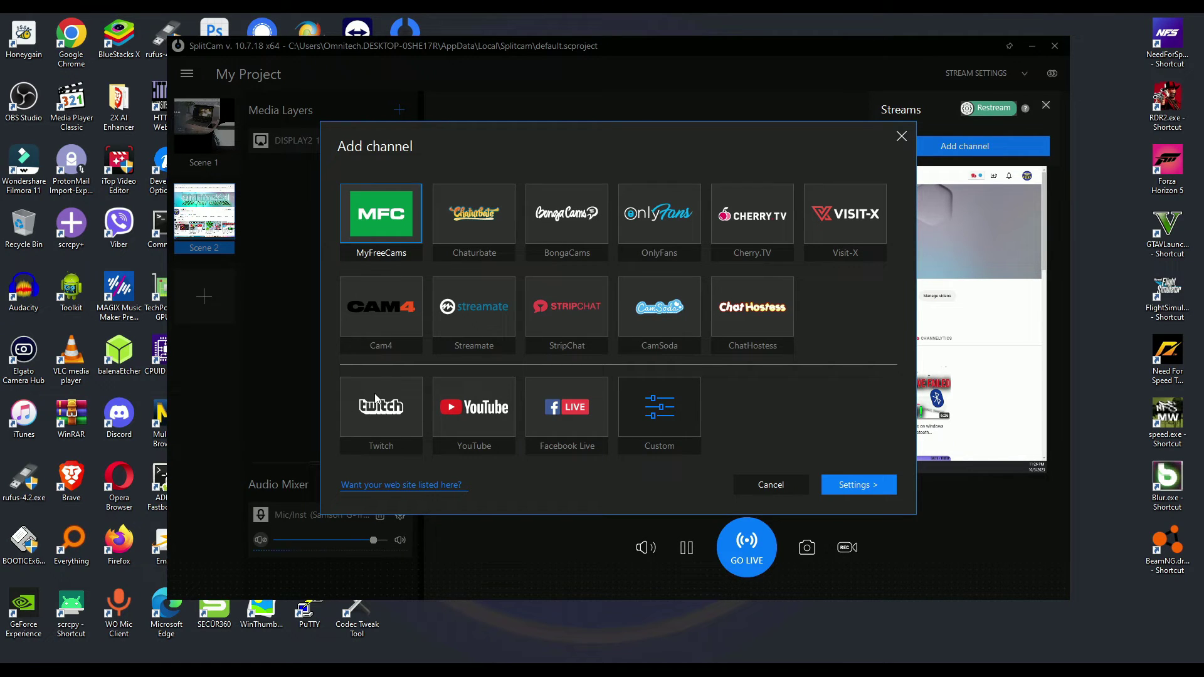
Step: Fill in a Custom channel named 'twitter' with a stream URL and key, then cancel it
left_click(662, 403)
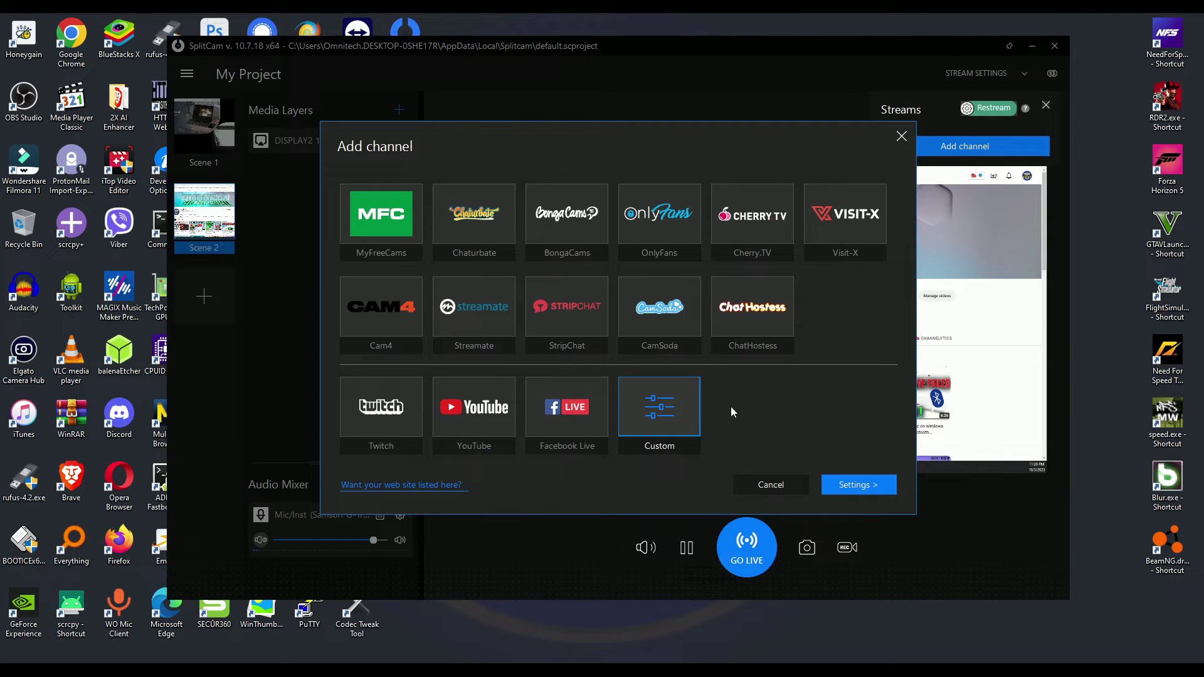
key("Return")
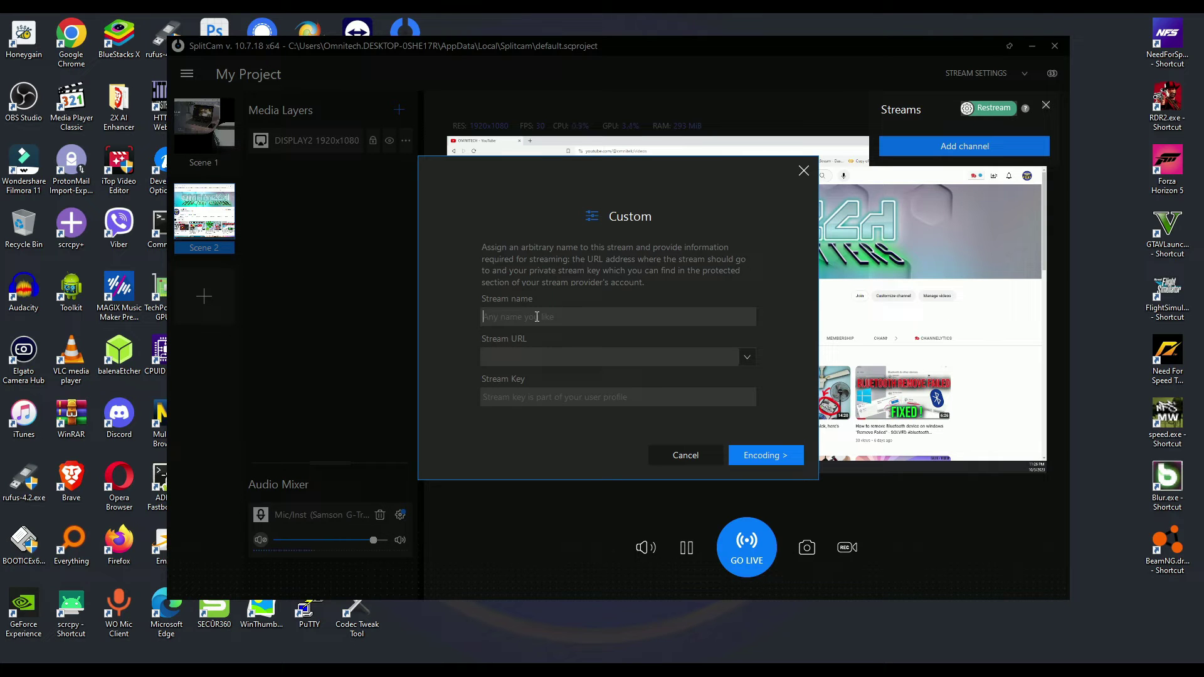
left_click(537, 316)
type("twitter")
left_click(538, 354)
type("kdghbndr;olgkfhb;df")
left_click(508, 397)
type("trhmbold;fgjkhjpob rithjbp4i95jtygp[we")
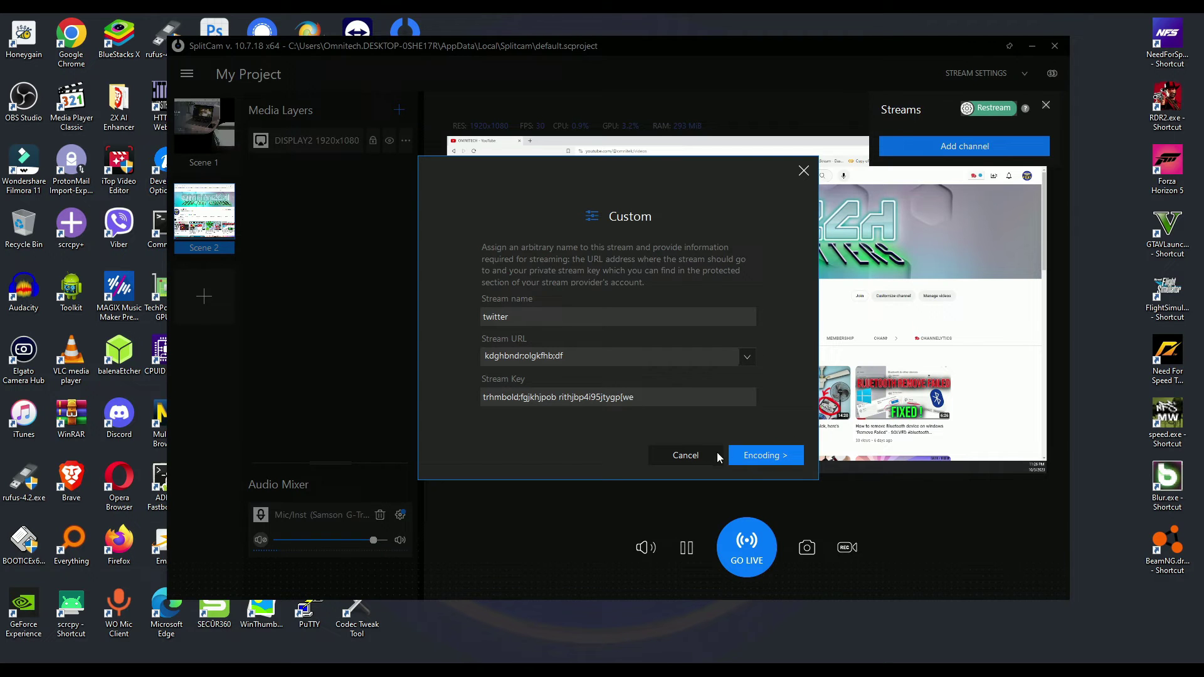
left_click(685, 456)
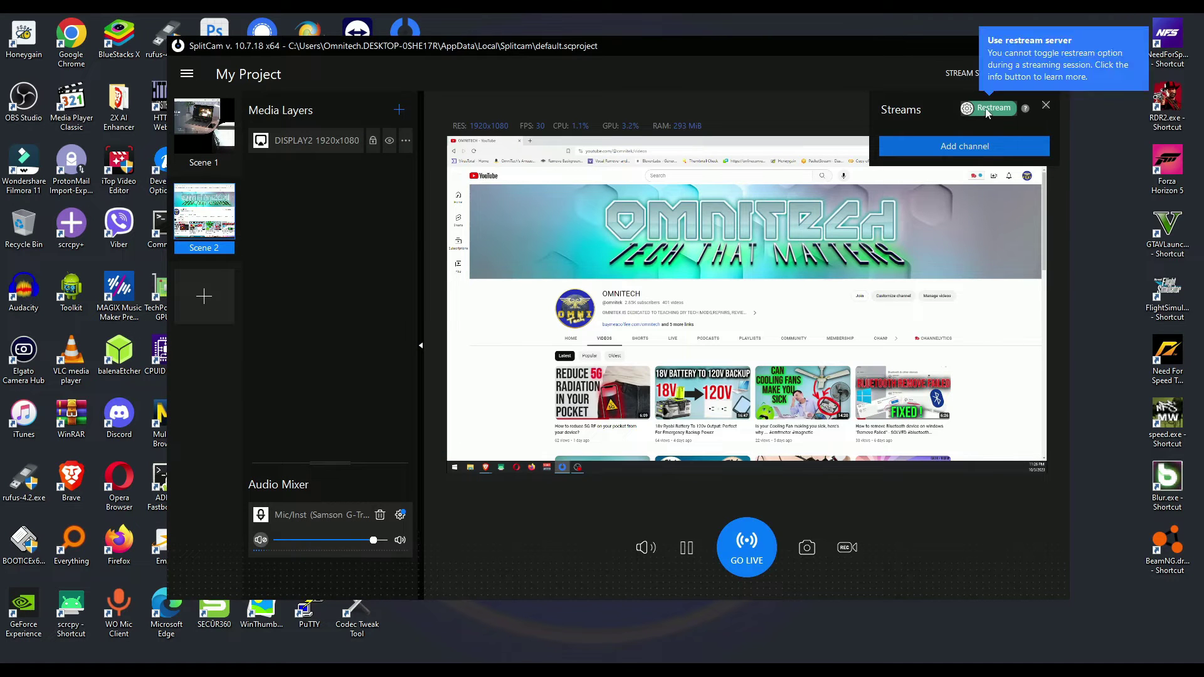
Step: Close the Streams panel, then pause and resume Scene 2 twice
left_click(1046, 105)
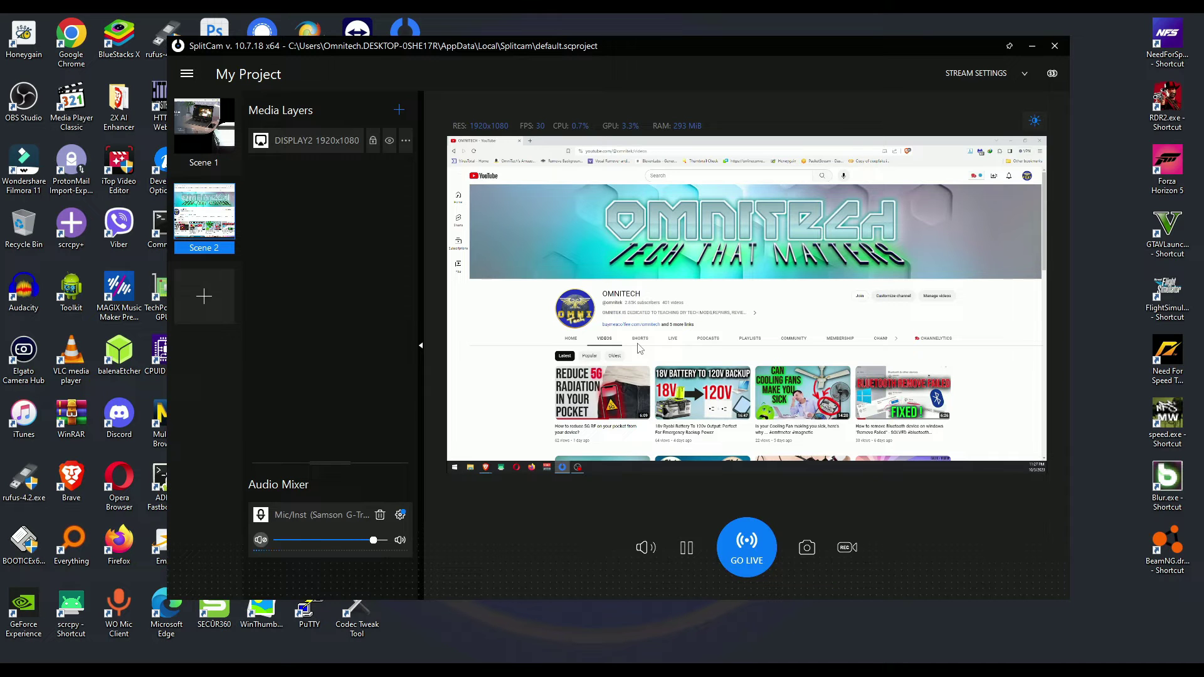
left_click(687, 548)
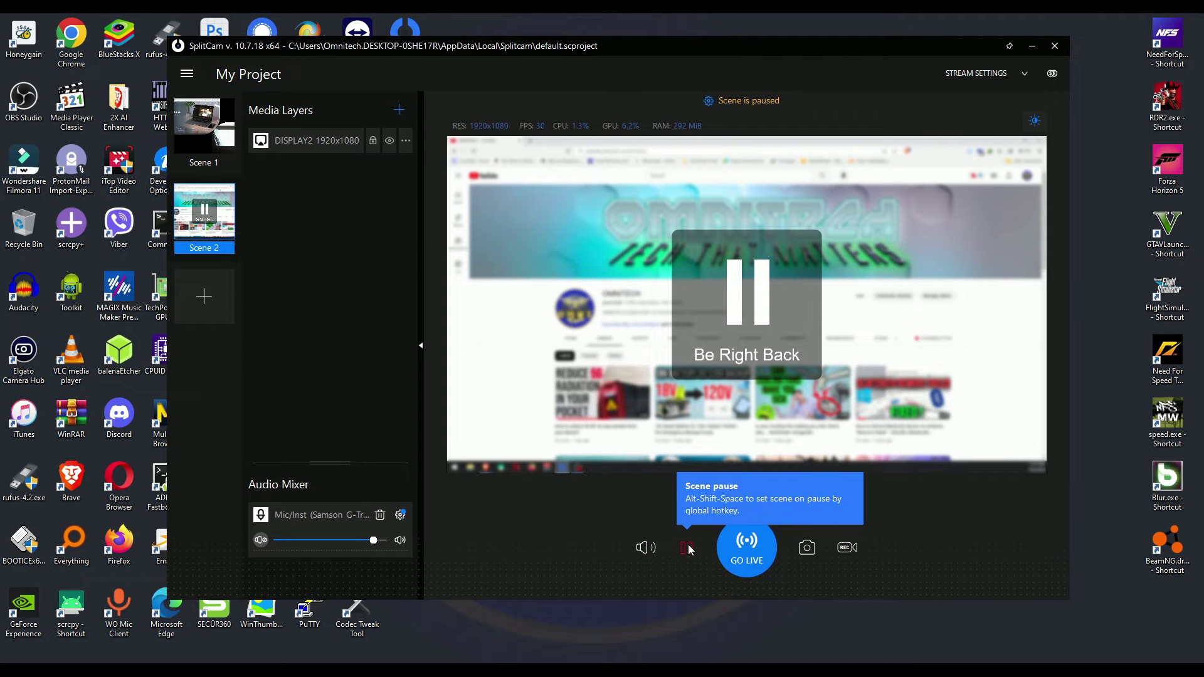
left_click(687, 548)
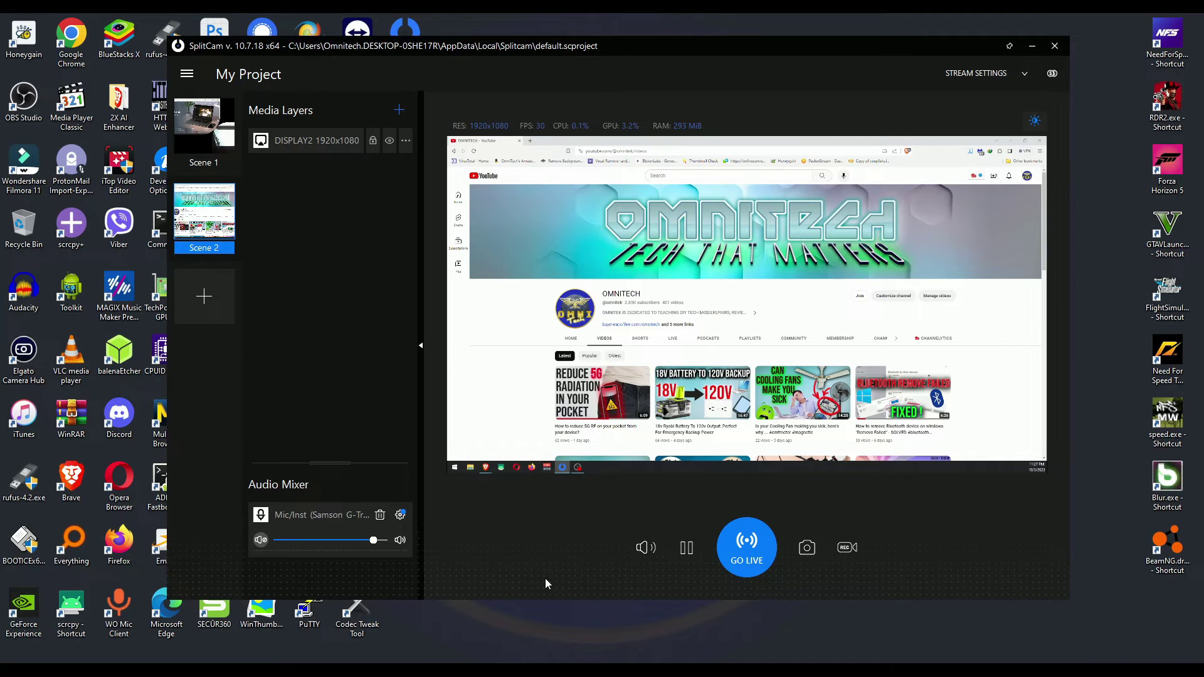
left_click(687, 549)
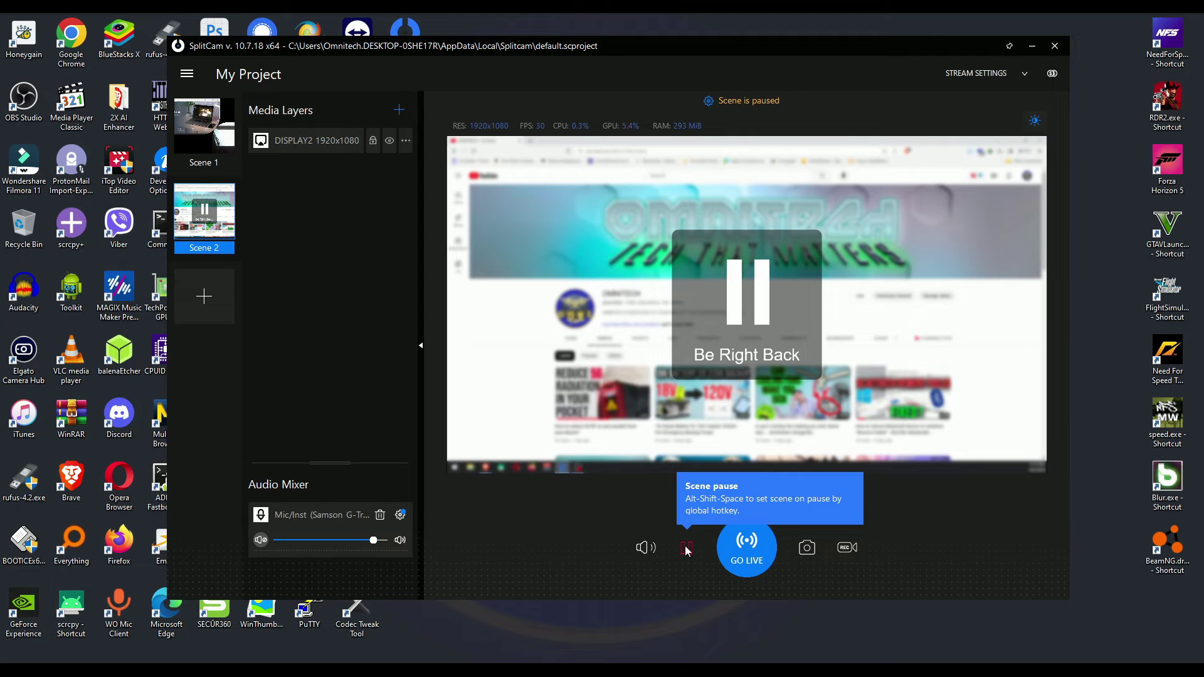
left_click(687, 549)
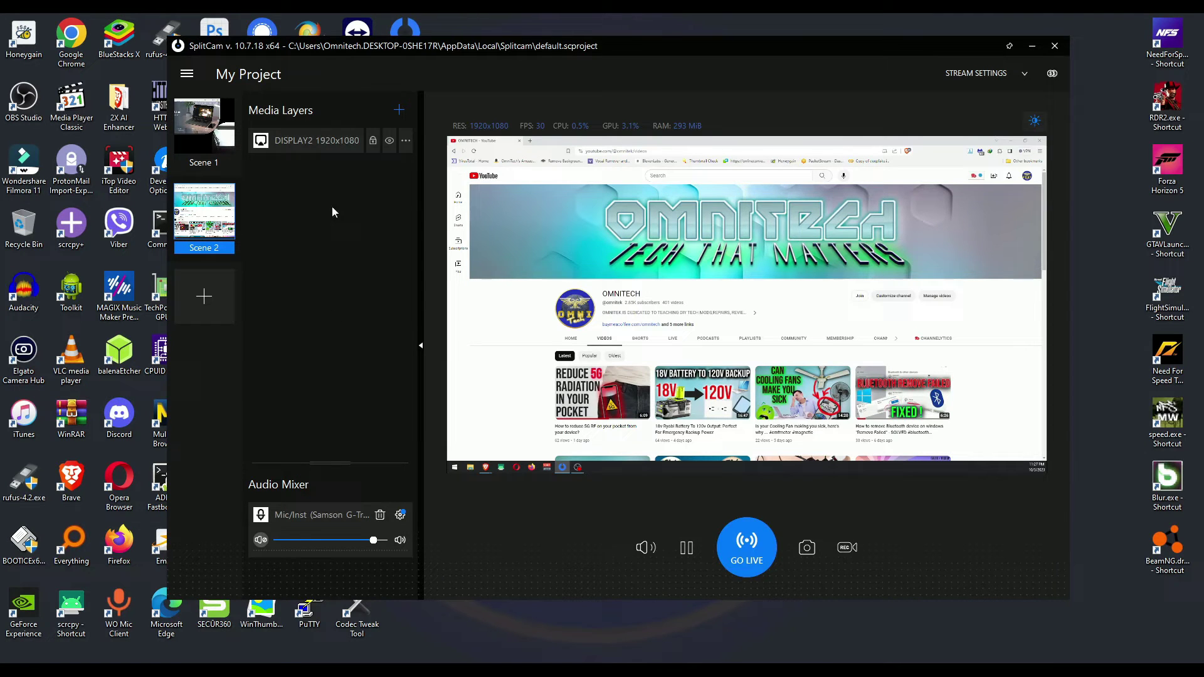
mouse_move(214, 207)
Step: View and close the DISPLAY2 layer's Settings, then reopen its command menu
left_click(406, 141)
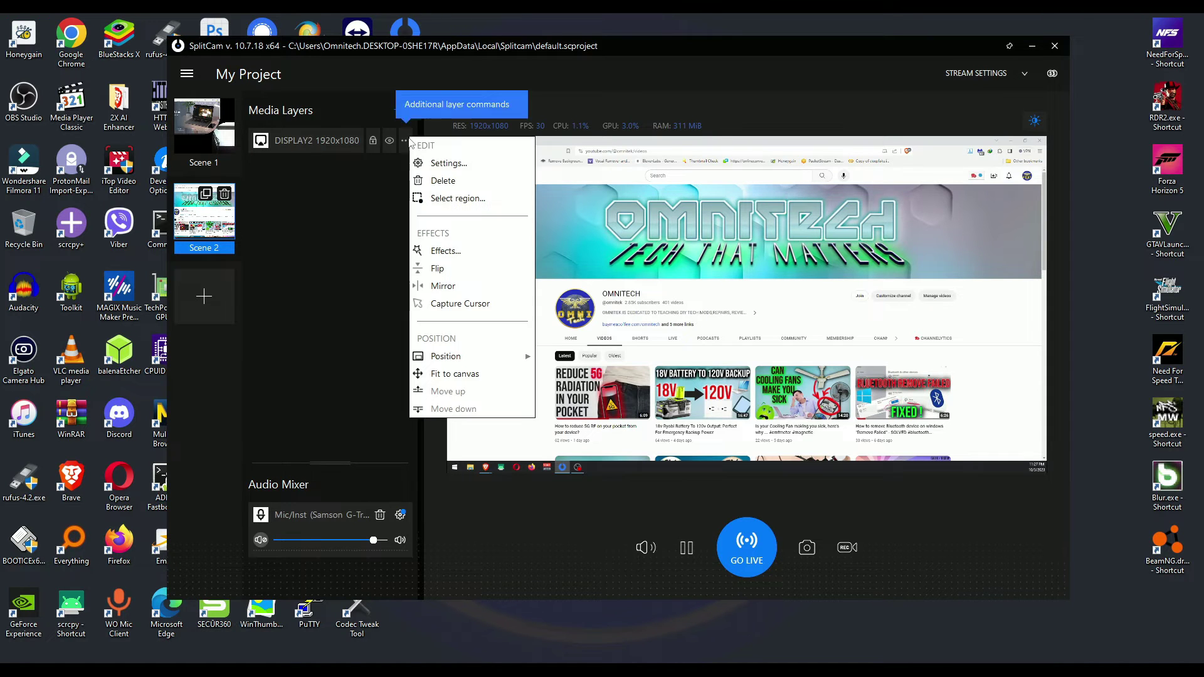
left_click(427, 162)
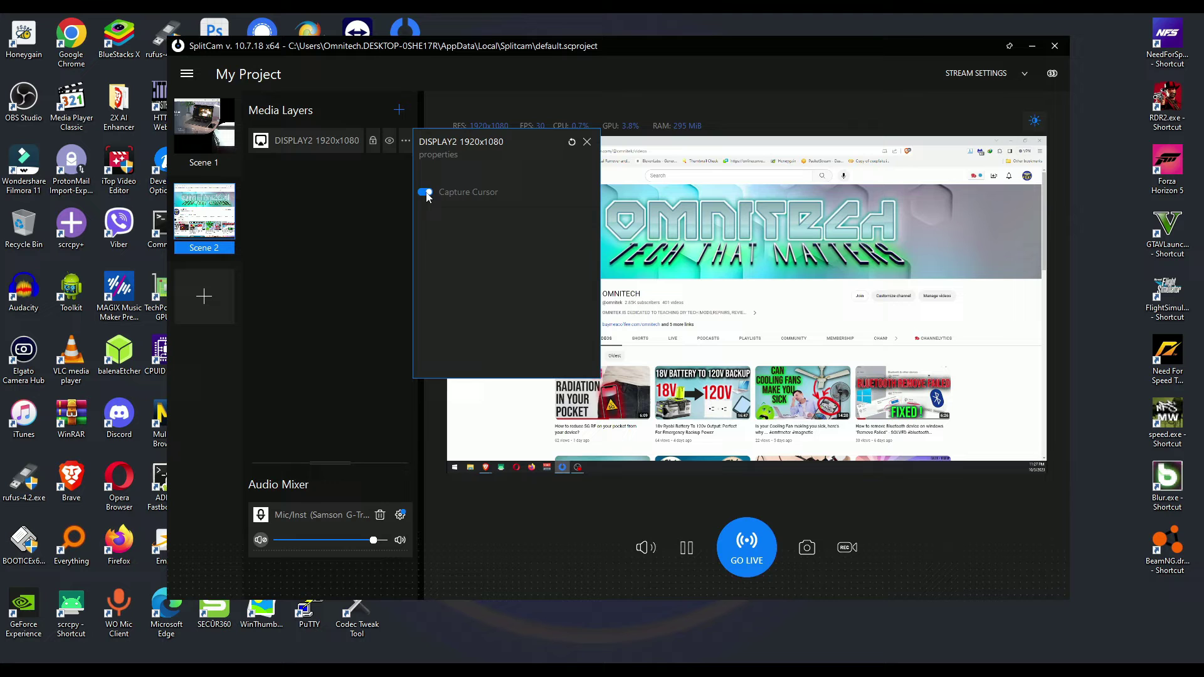
left_click(587, 142)
left_click(408, 142)
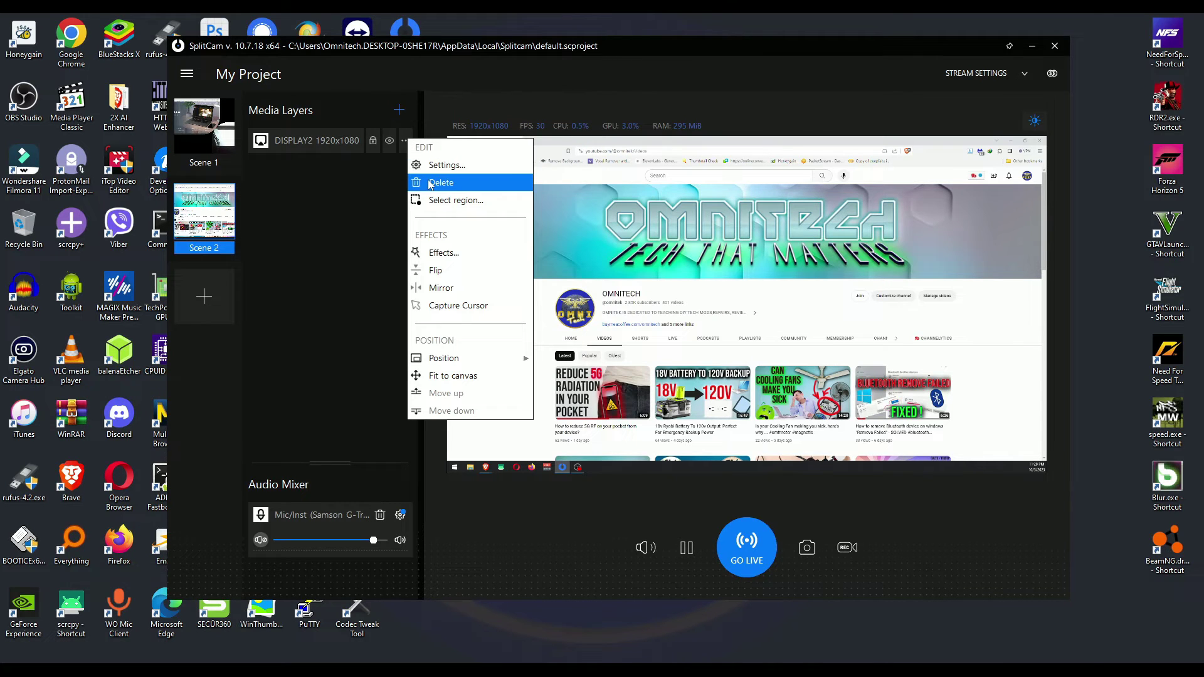
Step: Open DISPLAY2's Effects and try the BlackHawkDown, BladeRunner, Fuji and Frost LUTs
left_click(442, 252)
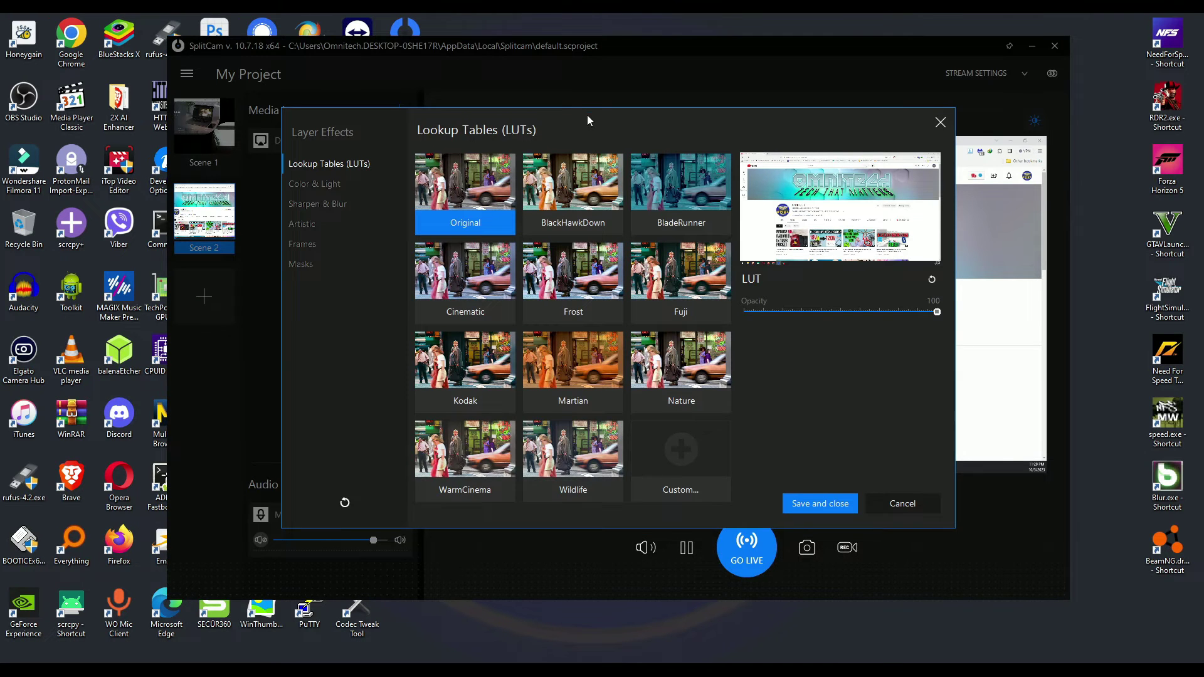
mouse_move(587, 115)
left_mouse_down()
mouse_move(668, 111)
mouse_move(589, 103)
left_mouse_up()
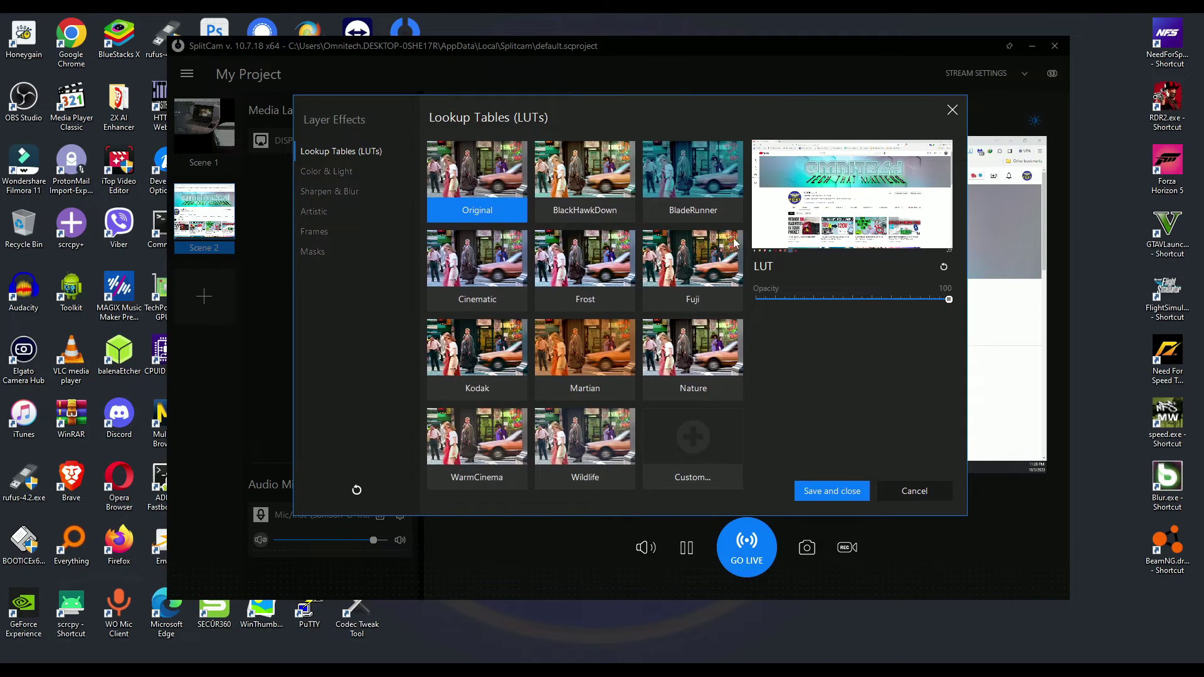
left_click(560, 151)
left_click_drag(653, 106, 377, 106)
left_click(398, 186)
left_click(387, 265)
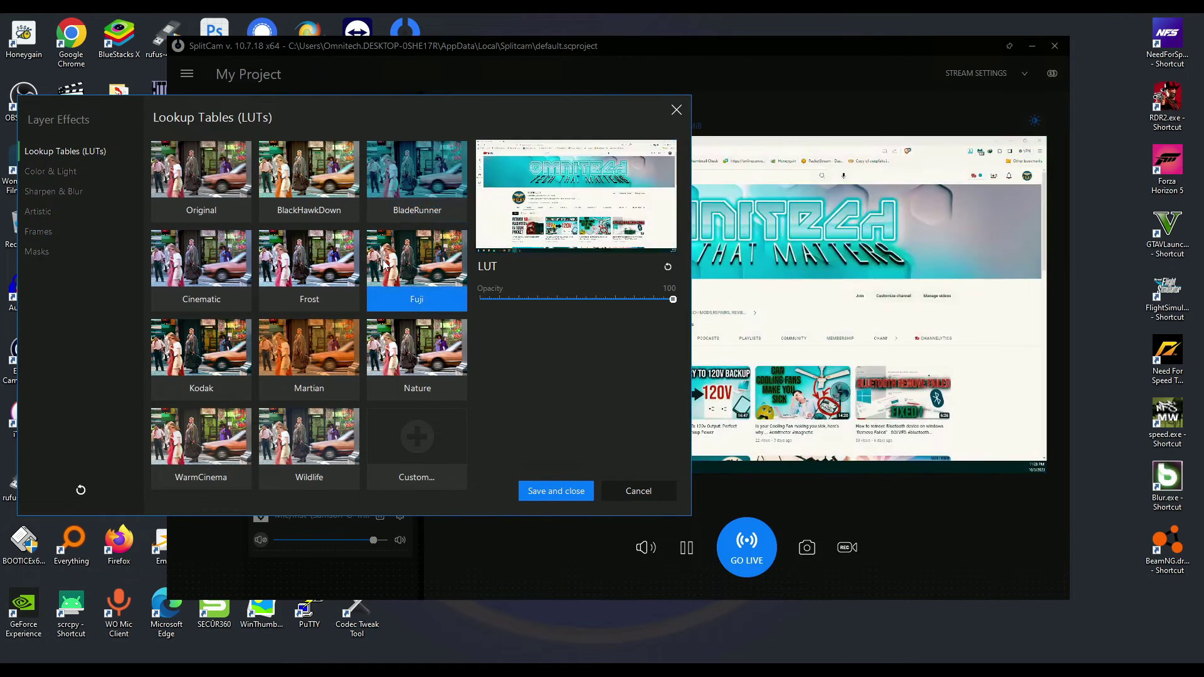
left_click(307, 263)
left_click(408, 243)
Step: Try the Martian, Kodak, WarmCinema, Wildlife and Cinematic LUTs, then restore Original
left_click(330, 321)
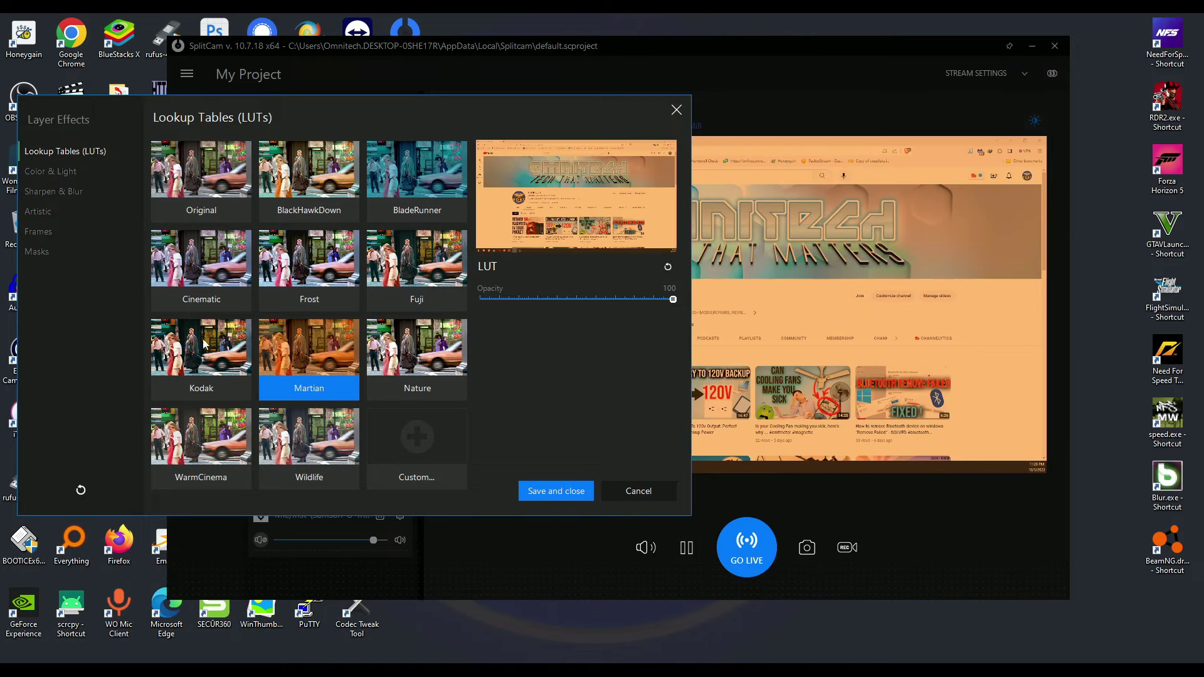
left_click(206, 347)
left_click(207, 451)
left_click(310, 437)
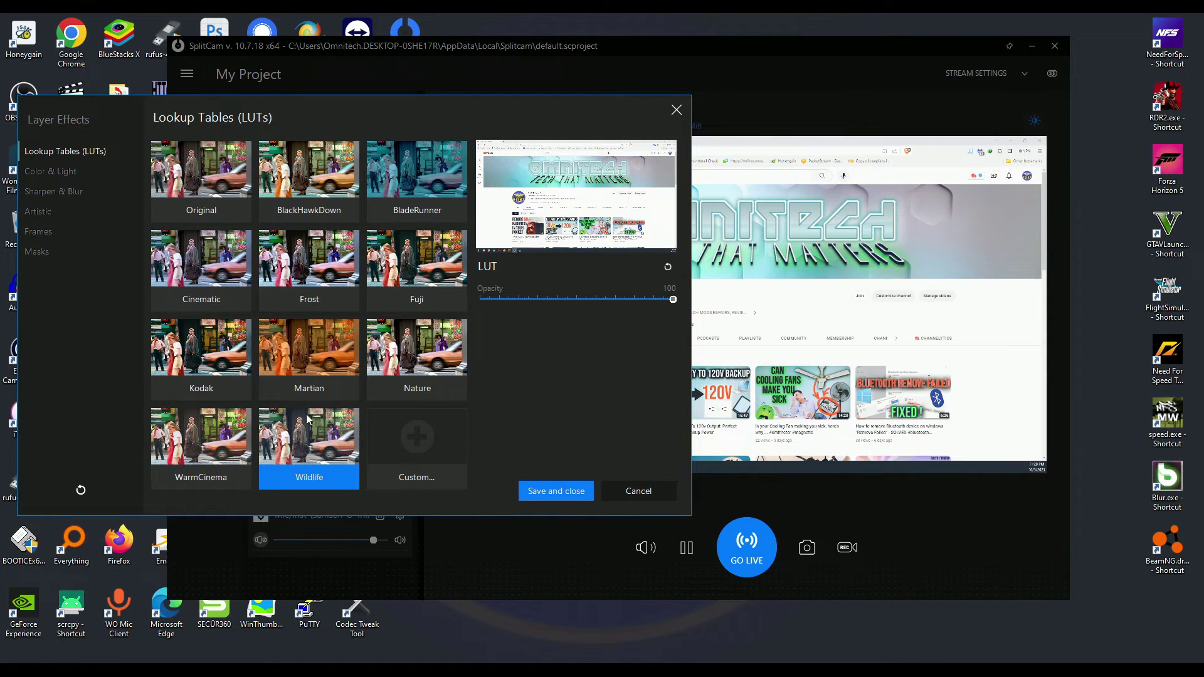
left_click(200, 254)
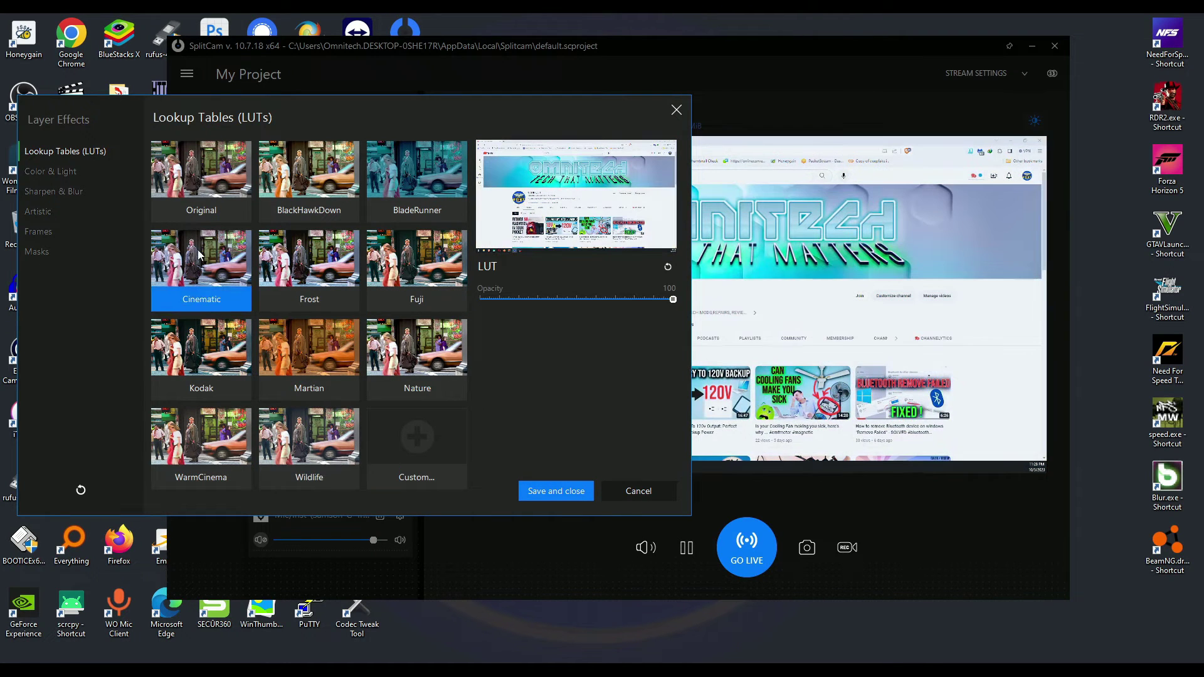
left_click(195, 165)
Step: Lower the layer's contrast to 16 and view its Color Balance adjustments
left_click(63, 173)
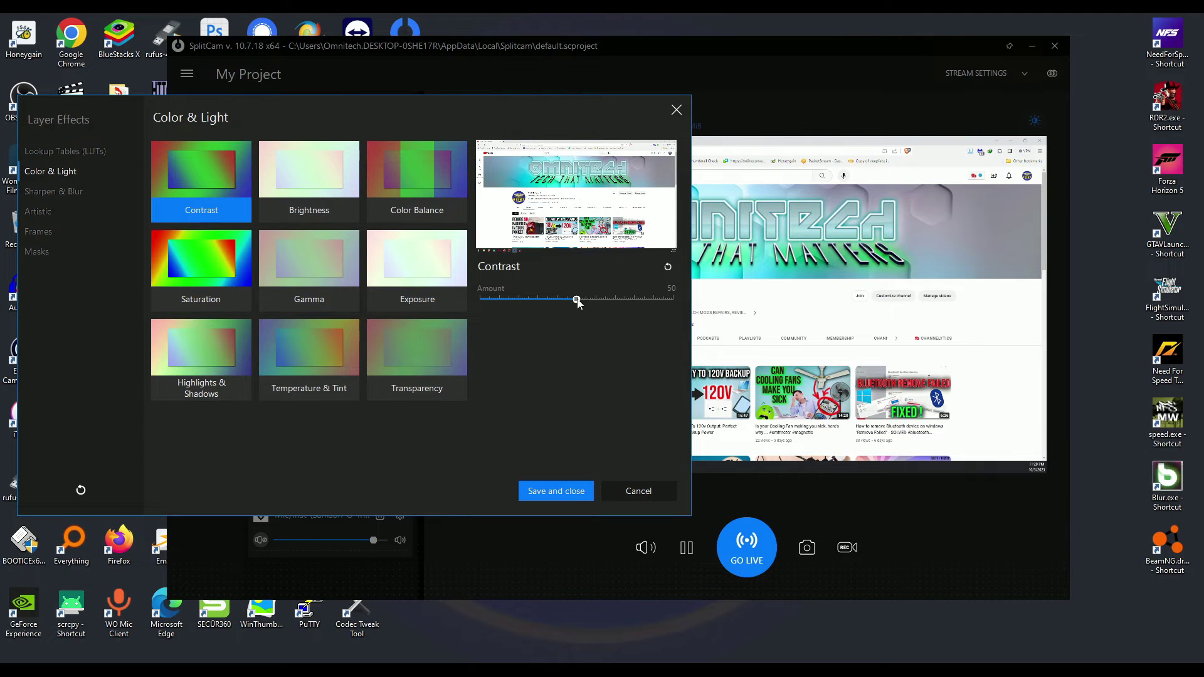
mouse_move(578, 303)
left_mouse_down()
mouse_move(615, 301)
mouse_move(490, 302)
mouse_move(648, 304)
mouse_move(578, 302)
left_mouse_up()
left_click(435, 187)
Step: Try Blur at 15 and a Directional Blur of about 12 on DISPLAY2
left_click(61, 191)
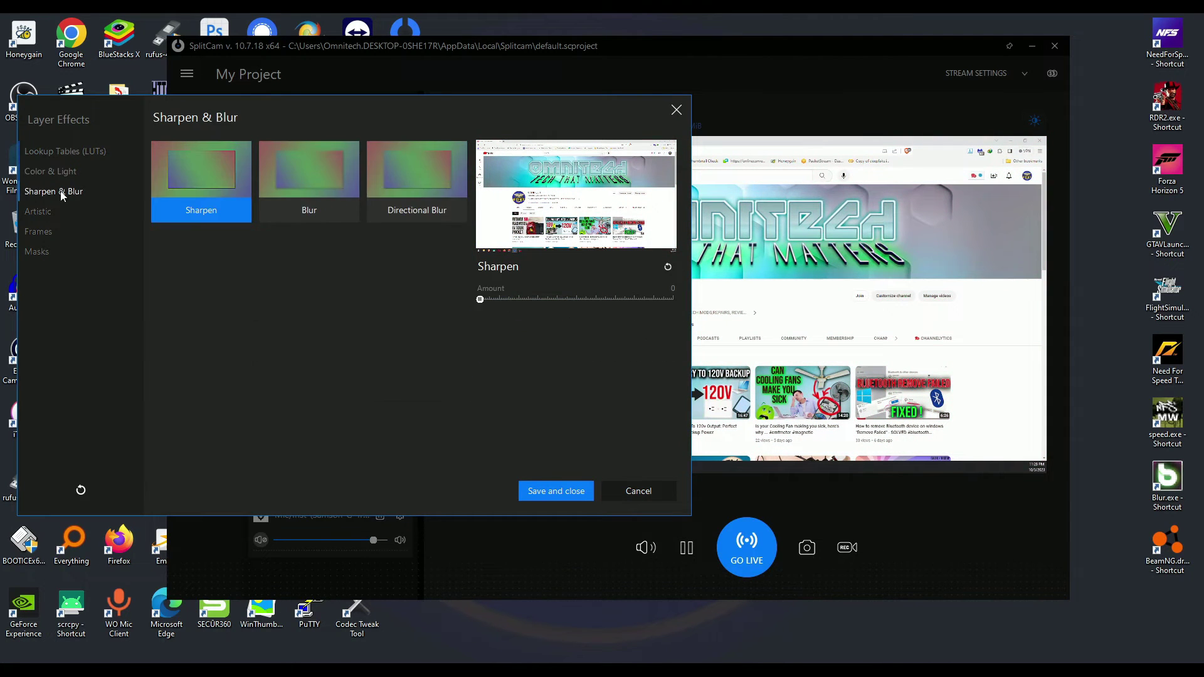
left_click(315, 181)
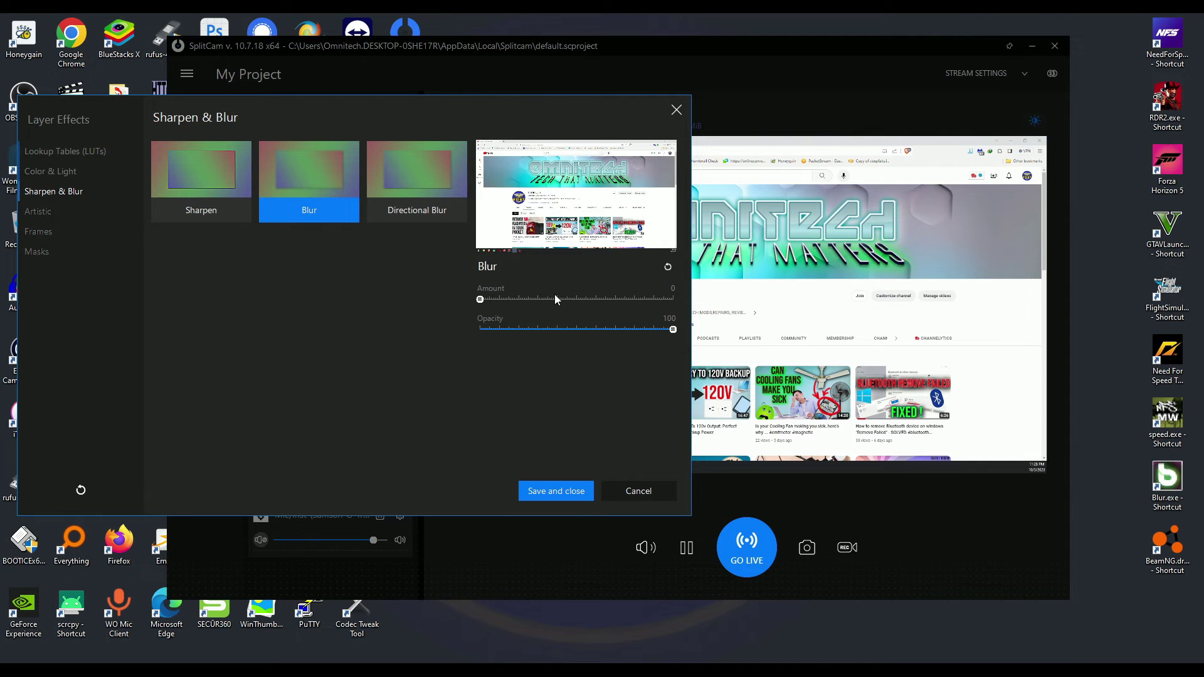
mouse_move(498, 298)
left_mouse_down()
mouse_move(636, 291)
mouse_move(480, 299)
left_mouse_up()
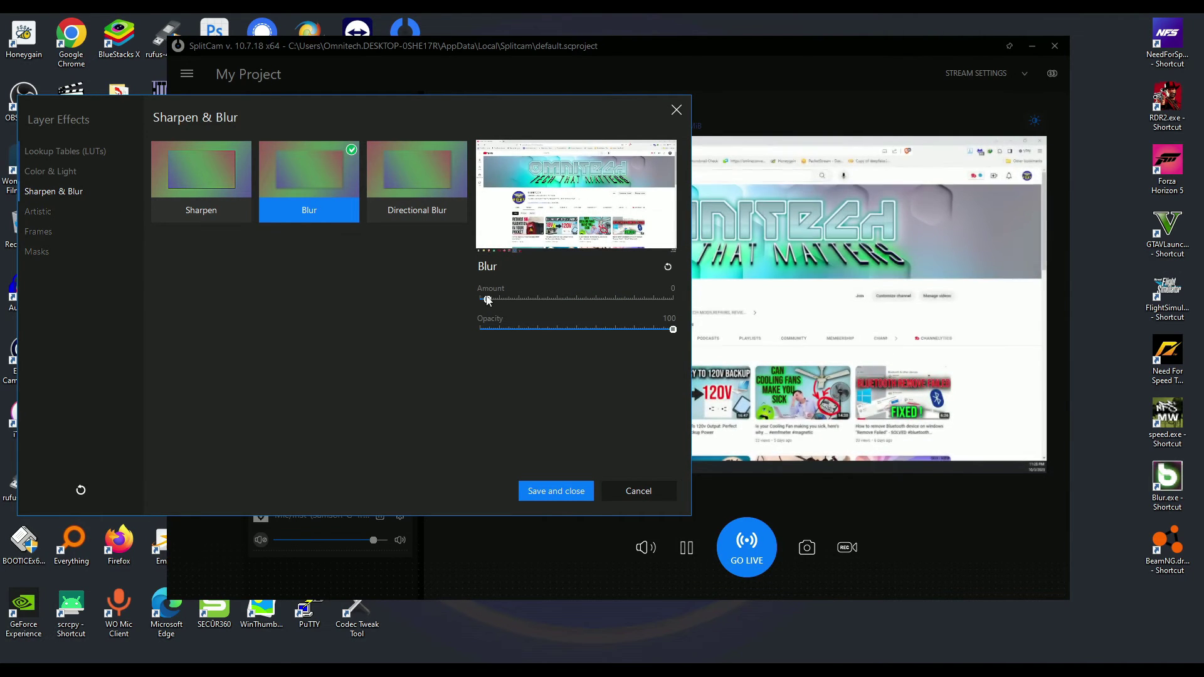
left_click(412, 171)
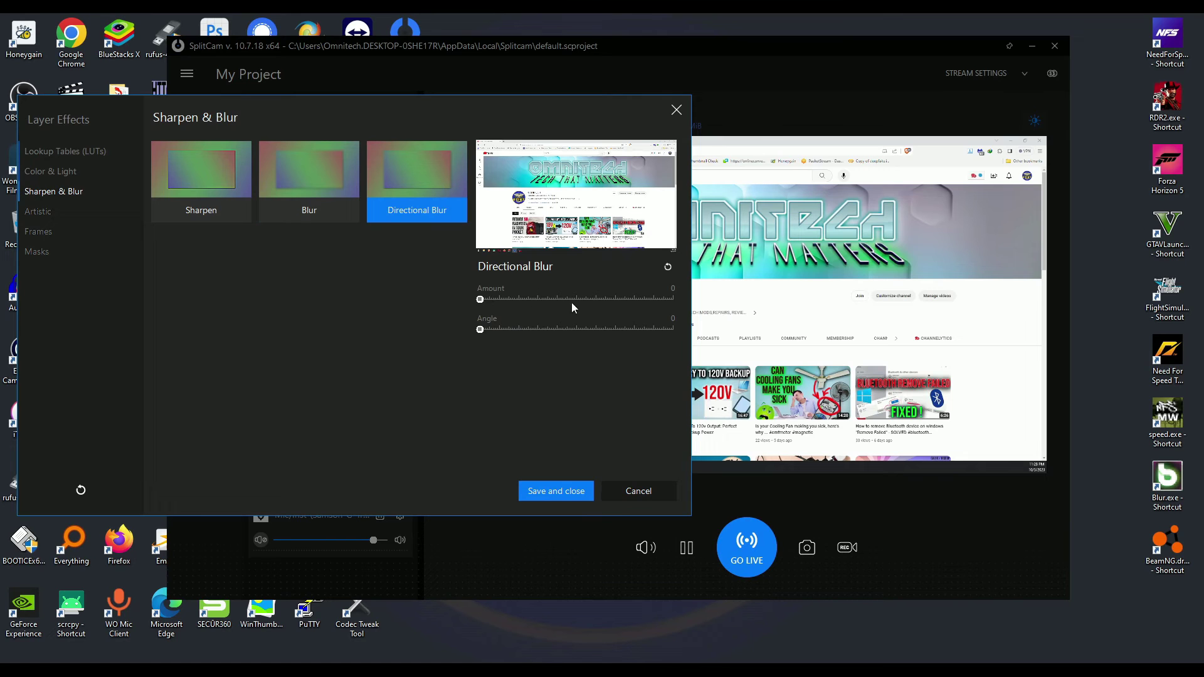
left_click_drag(629, 299, 552, 328)
mouse_move(483, 301)
left_mouse_down()
mouse_move(584, 293)
mouse_move(599, 299)
mouse_move(552, 330)
mouse_move(635, 330)
mouse_move(480, 330)
mouse_move(623, 330)
mouse_move(493, 300)
left_mouse_up()
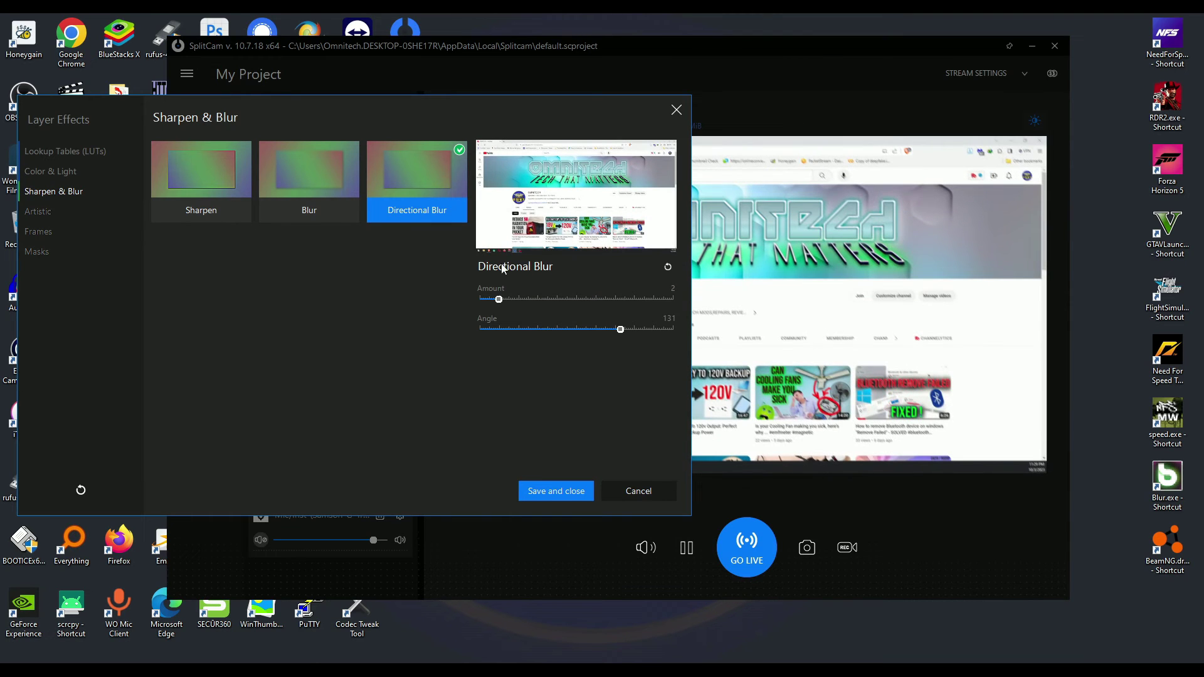
Step: Raise Sharpen from about 17 up to 100, then cancel all Sharpen & Blur changes
left_click(328, 179)
left_click(208, 179)
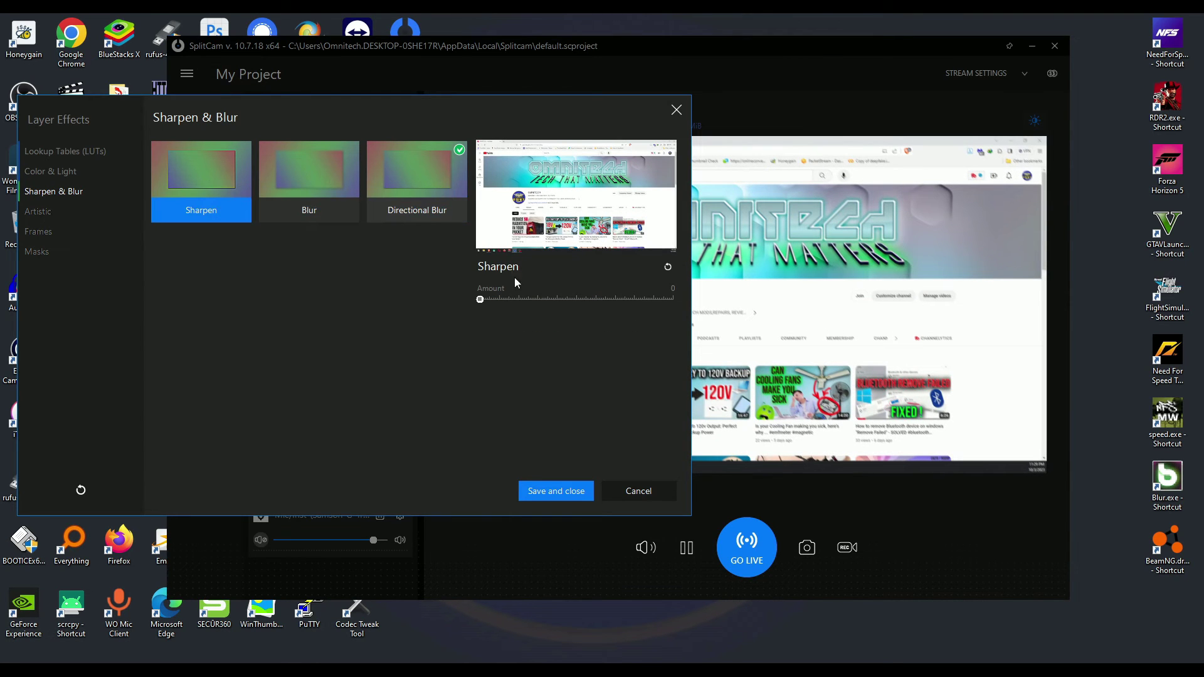
mouse_move(481, 299)
left_mouse_down()
mouse_move(683, 293)
mouse_move(519, 300)
mouse_move(683, 296)
mouse_move(492, 317)
mouse_move(480, 307)
left_mouse_up()
left_click_drag(579, 111, 465, 105)
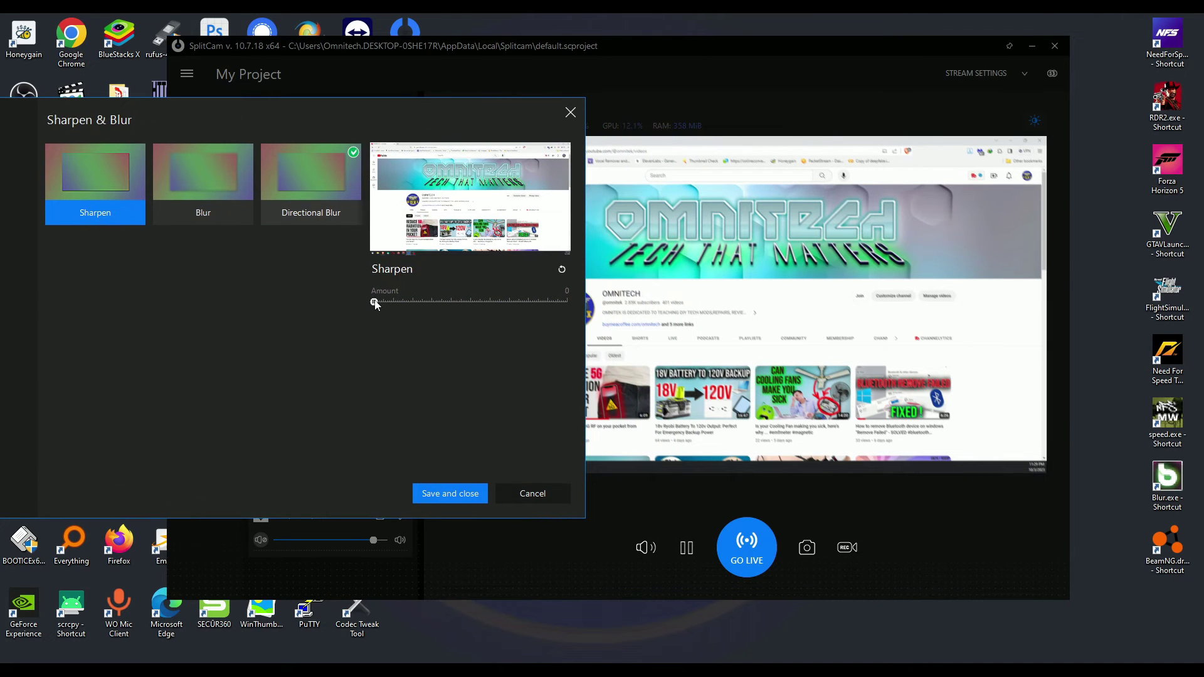
left_click_drag(377, 303, 412, 306)
left_click_drag(487, 294, 367, 307)
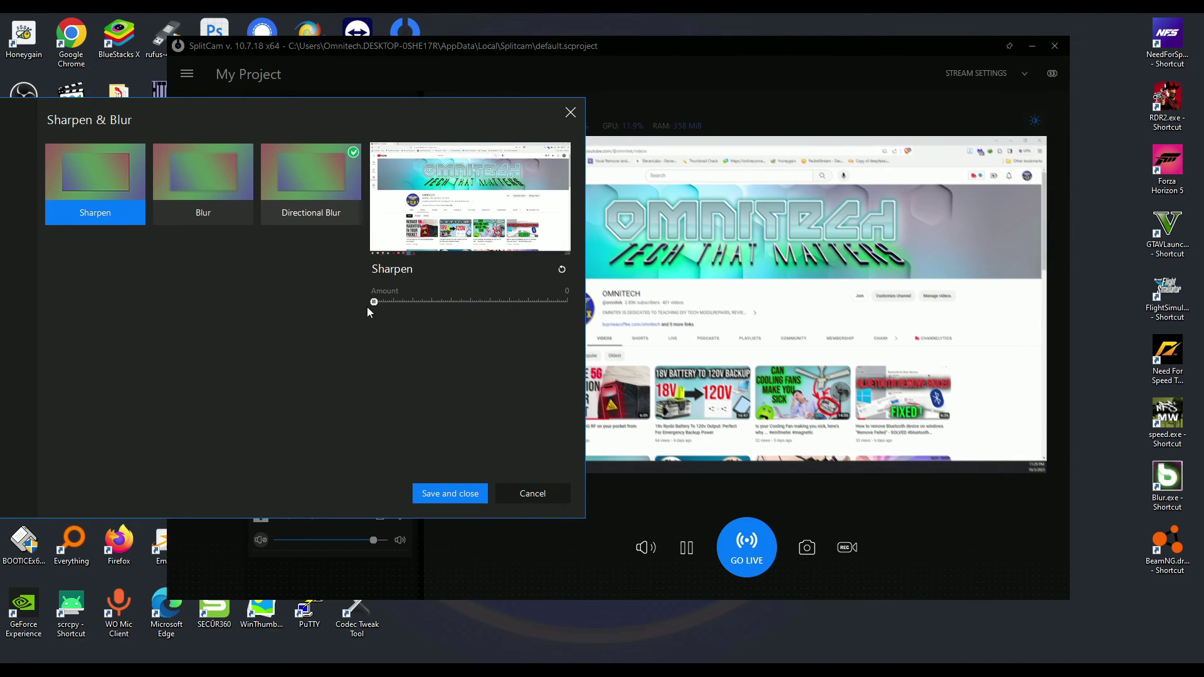
left_click(534, 493)
Step: Reopen DISPLAY2's effects and preview the Artistic Morphology, Sepia and Turbulence looks
left_click(405, 141)
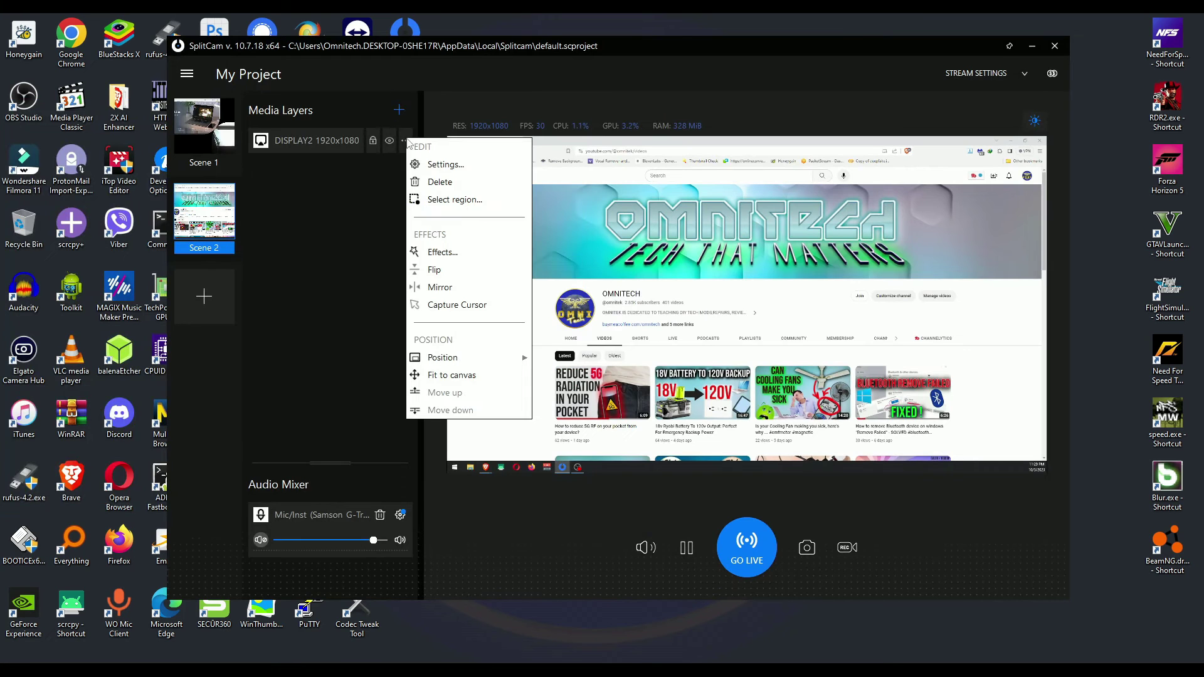
left_click(433, 252)
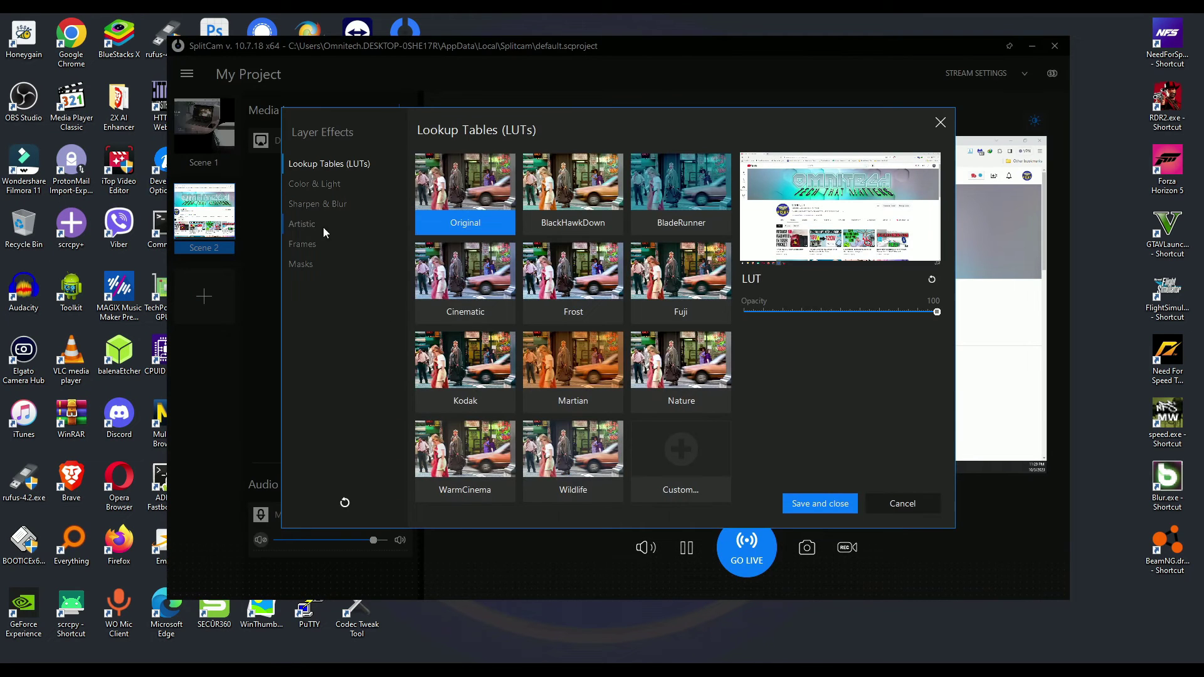
left_click(304, 206)
left_click(305, 232)
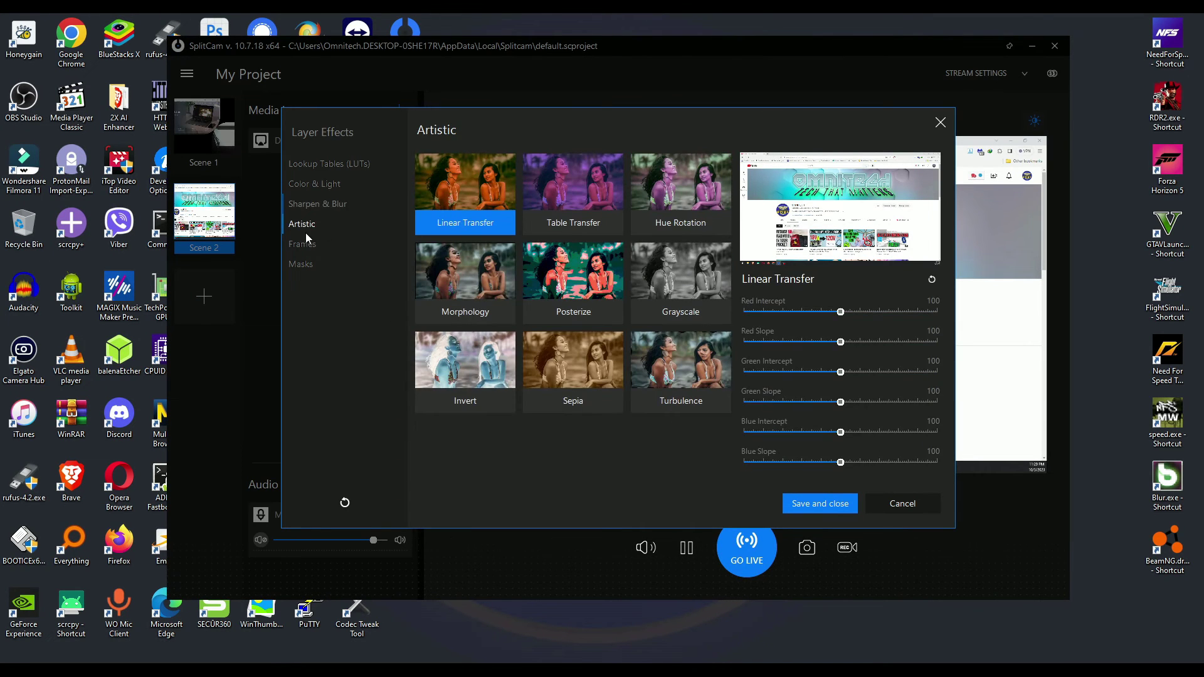
left_click(463, 273)
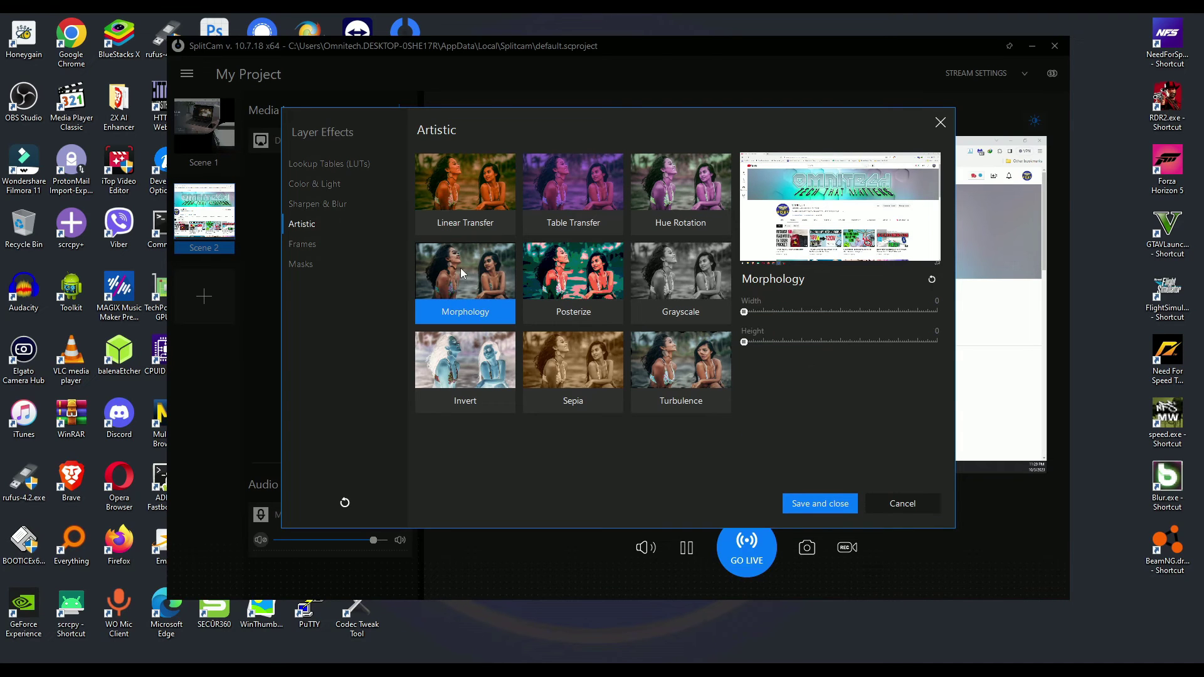
left_click(552, 372)
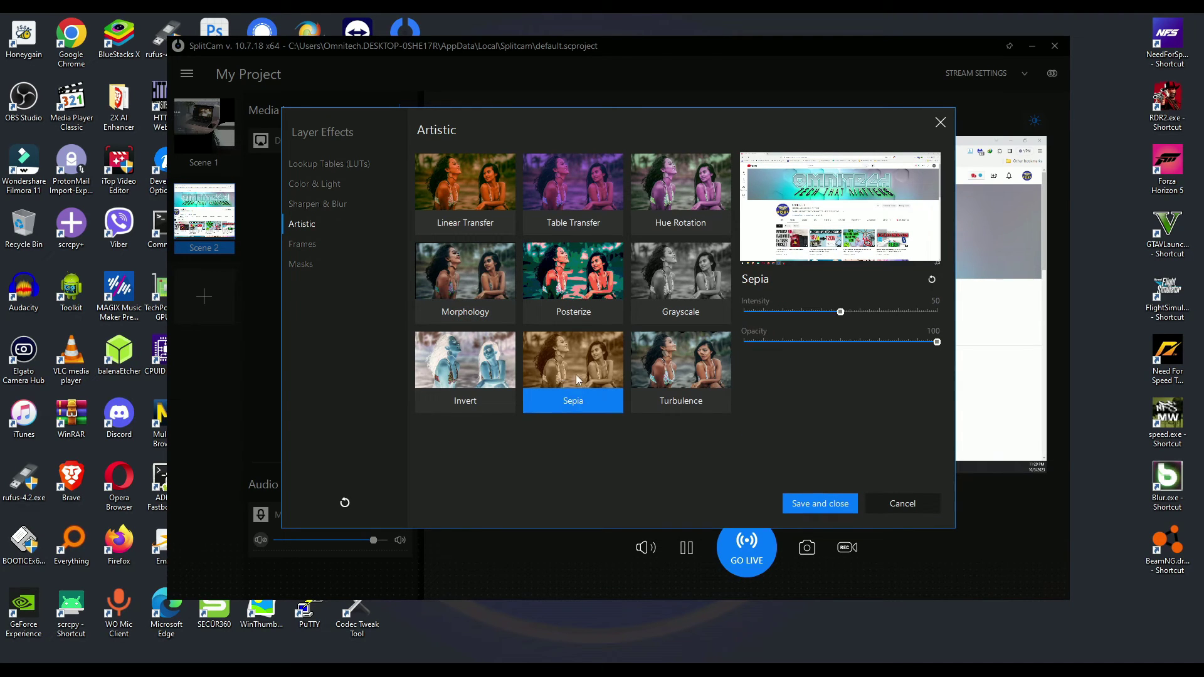
left_click(685, 380)
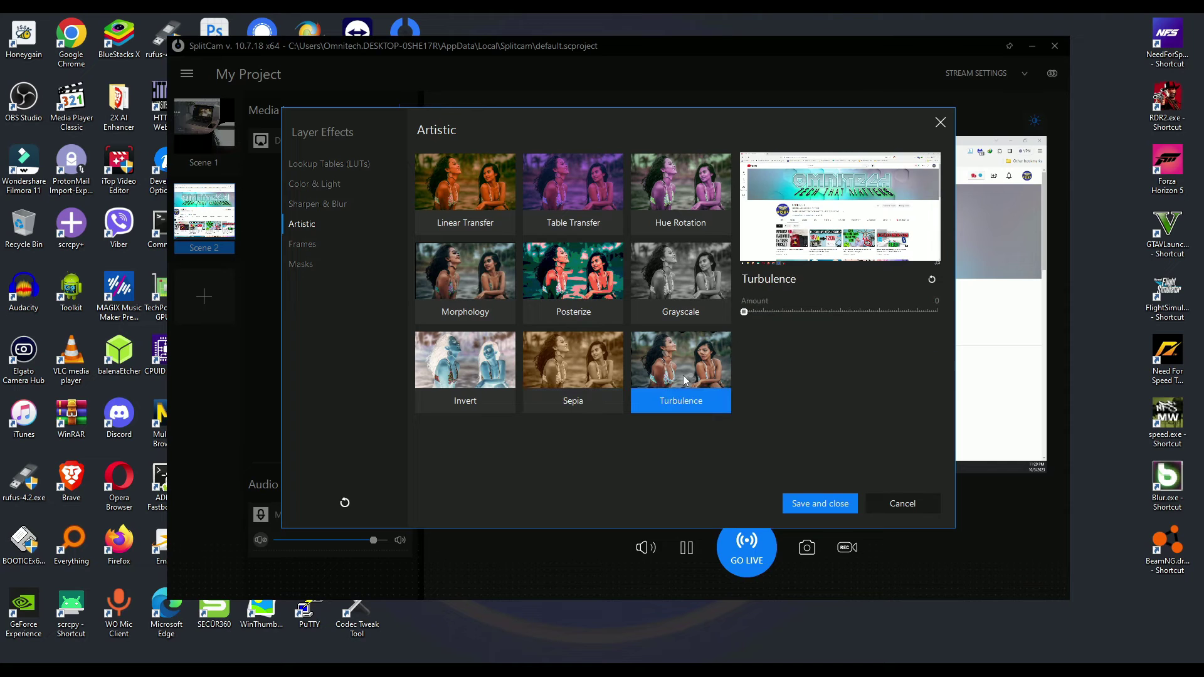
Step: In Frames, view Simple, then turn on the Window and Gothic frames
left_click(310, 247)
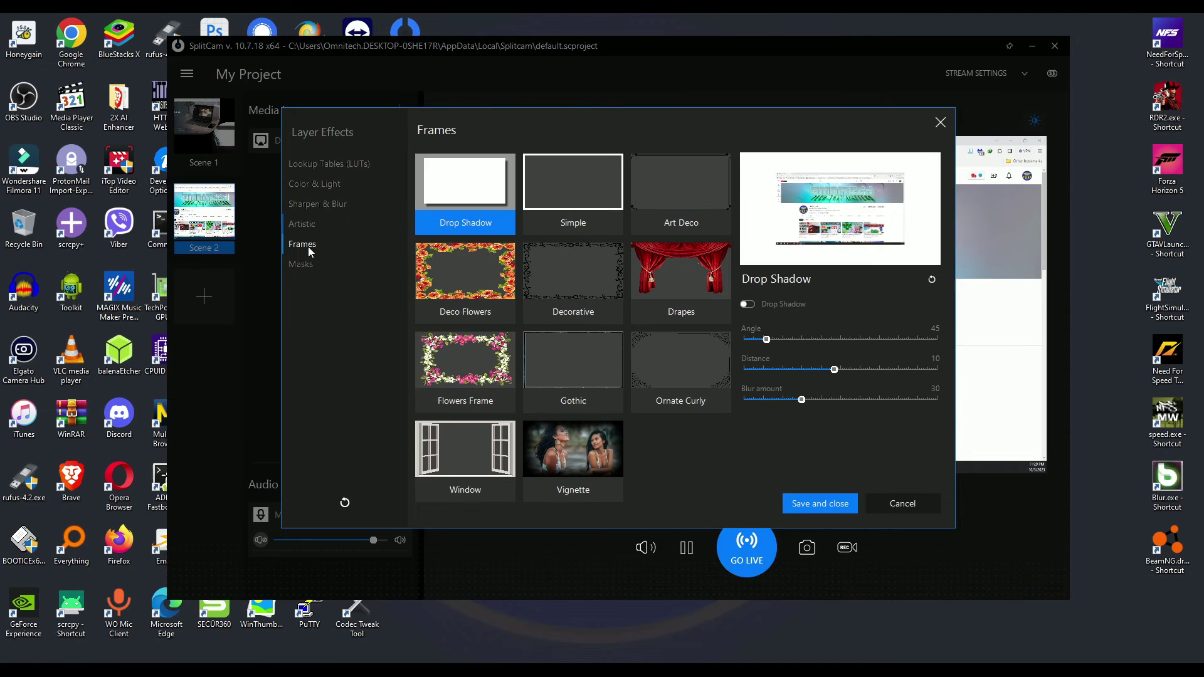
left_click(585, 184)
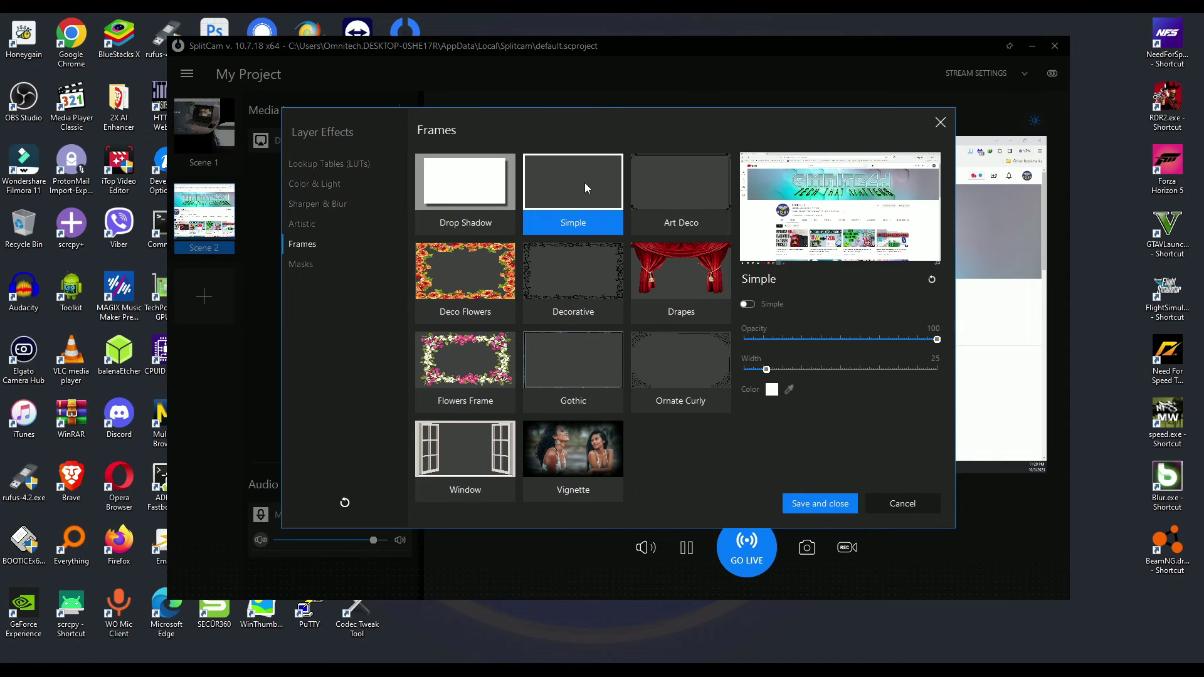
left_click(492, 426)
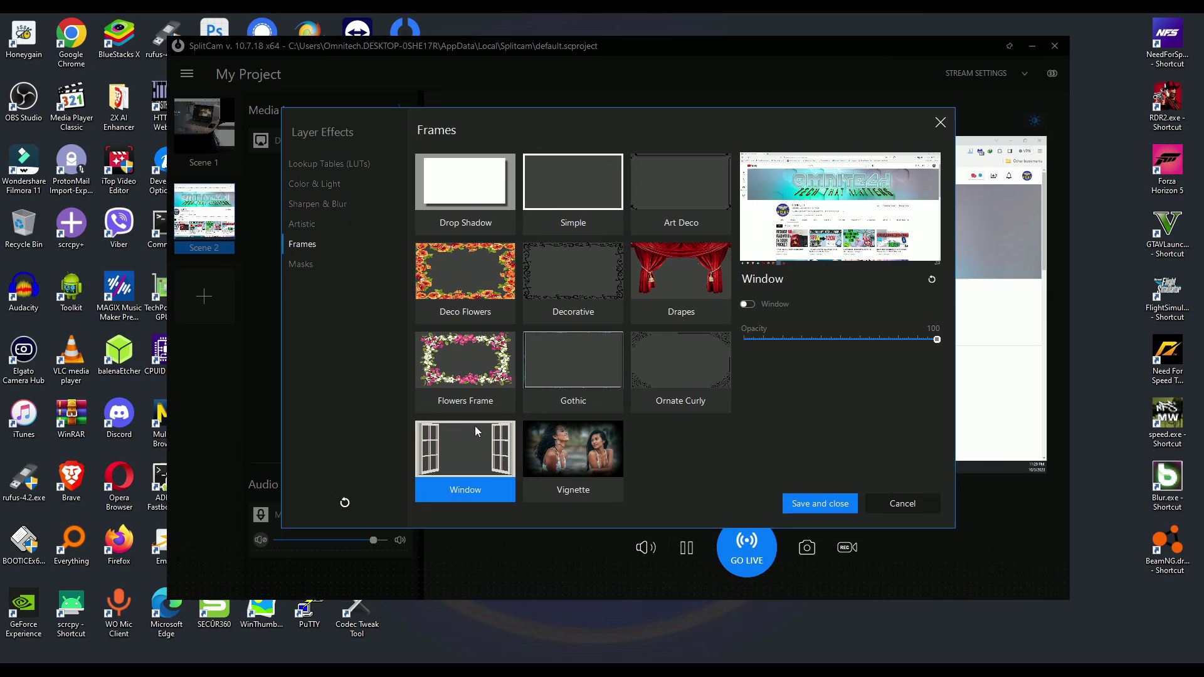
left_click(751, 305)
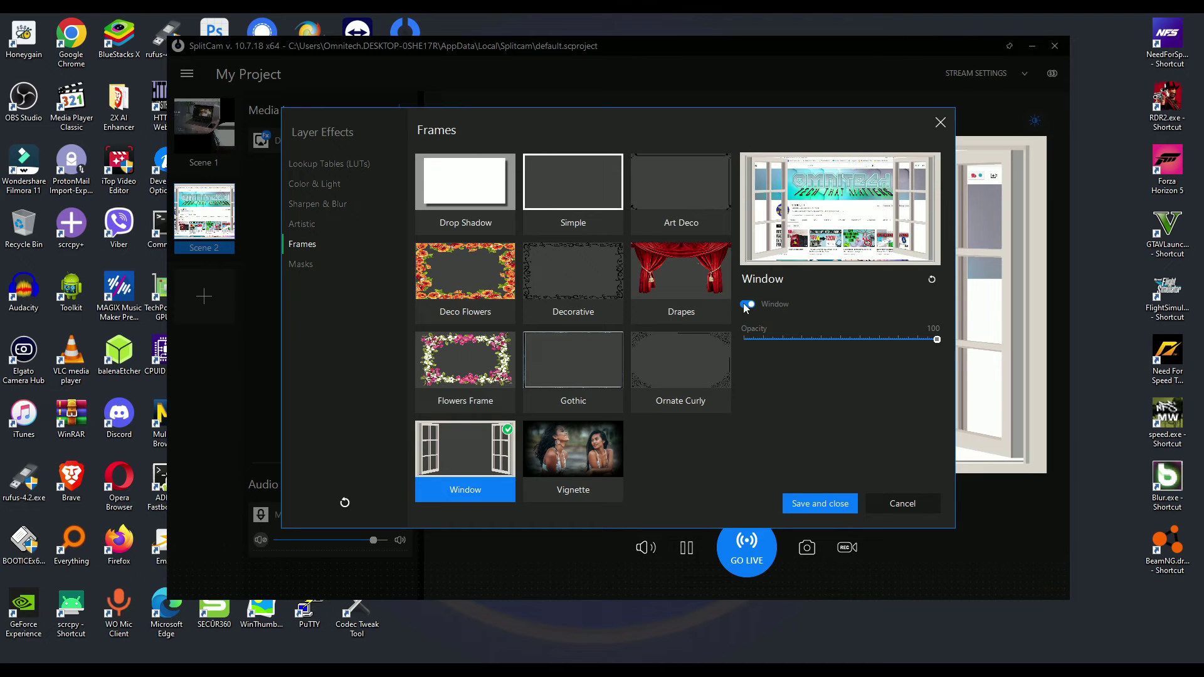
left_click(574, 405)
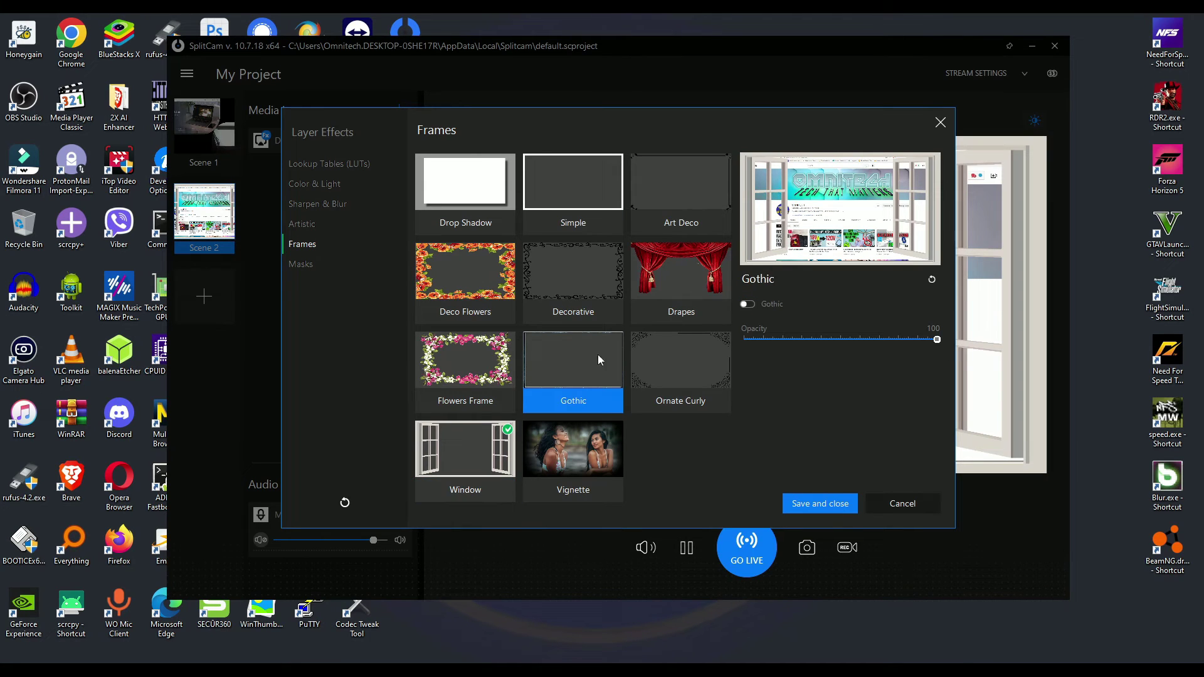
left_click(746, 305)
Step: Turn the Window and Gothic frames back off, glance at Masks, and cancel
left_click(461, 447)
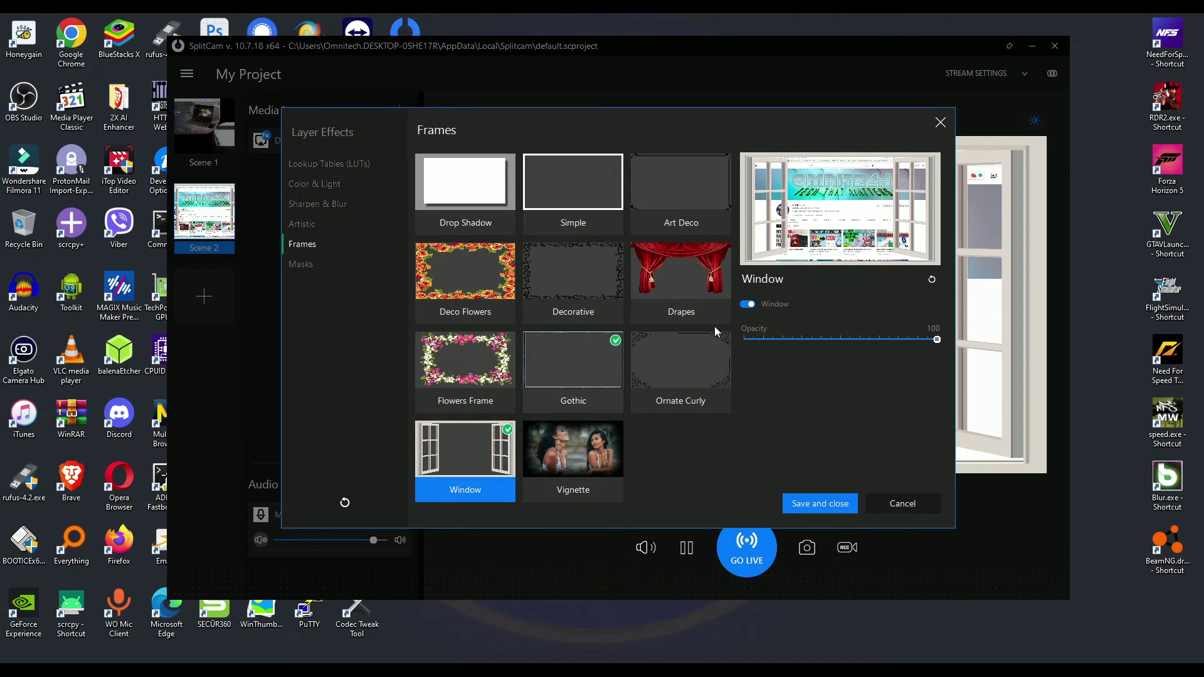
left_click(748, 305)
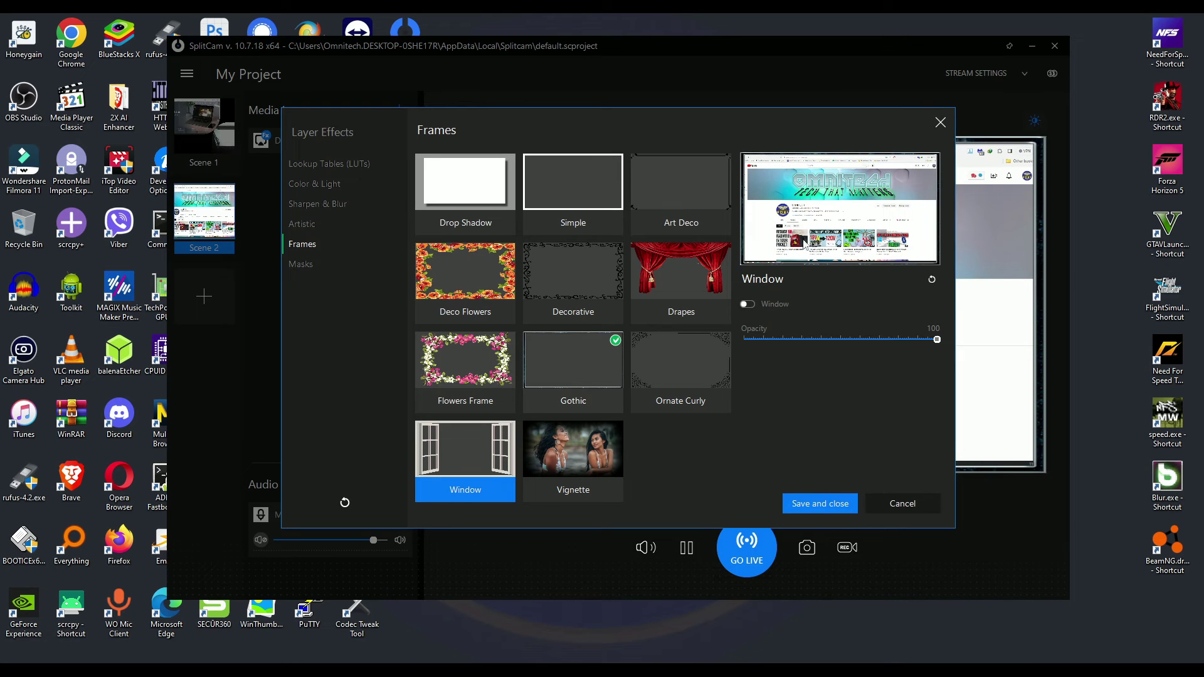
left_click(588, 344)
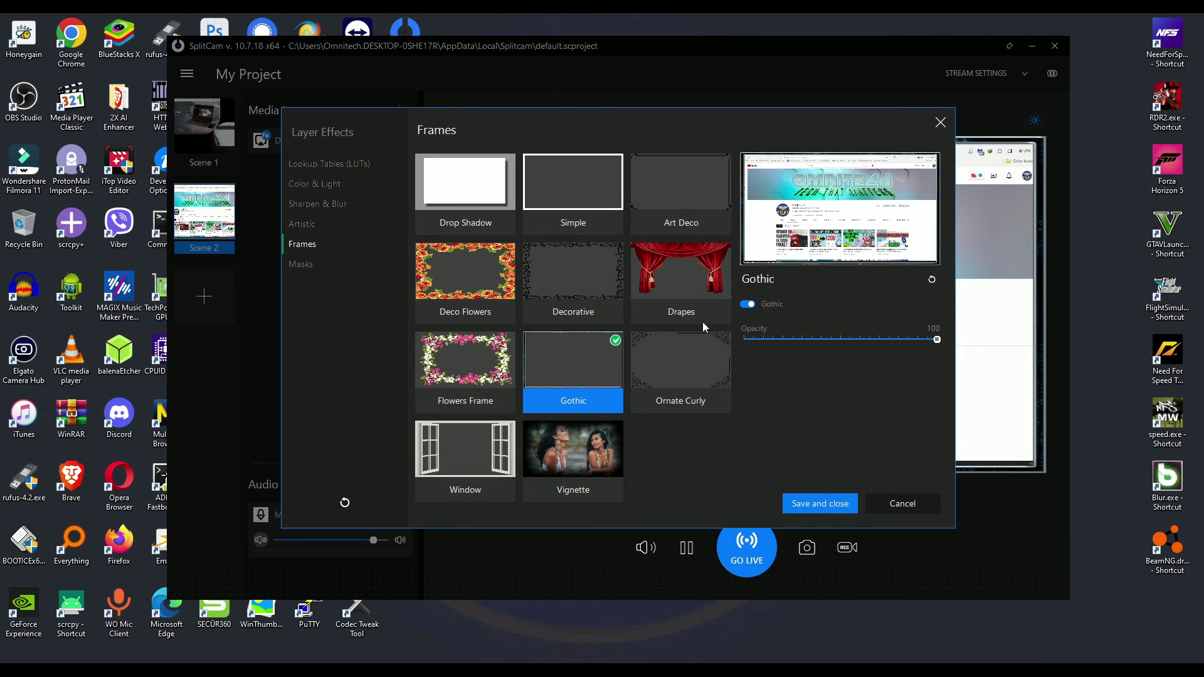
left_click(747, 305)
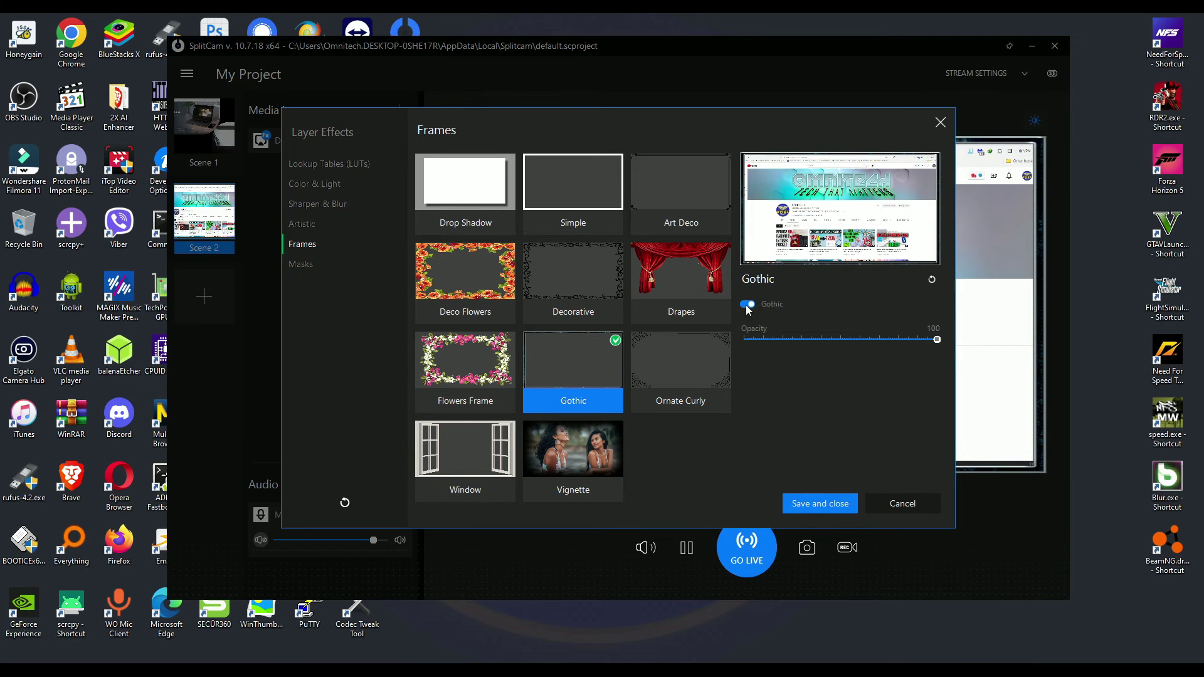
left_click(297, 266)
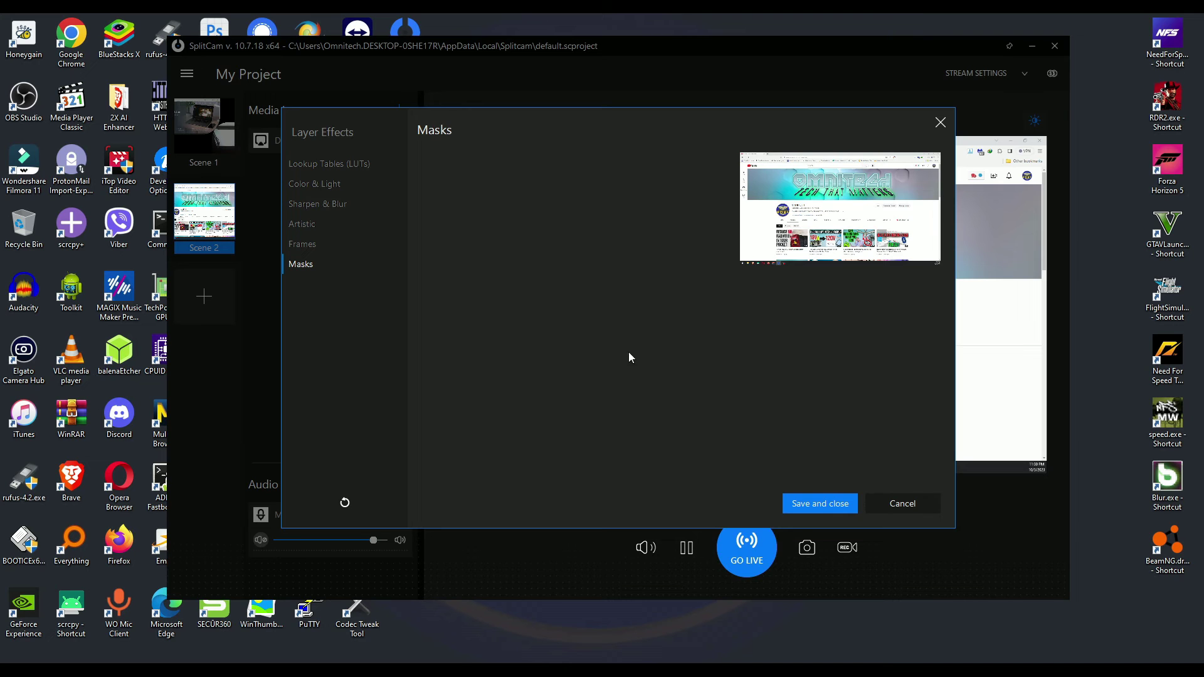
left_click(903, 504)
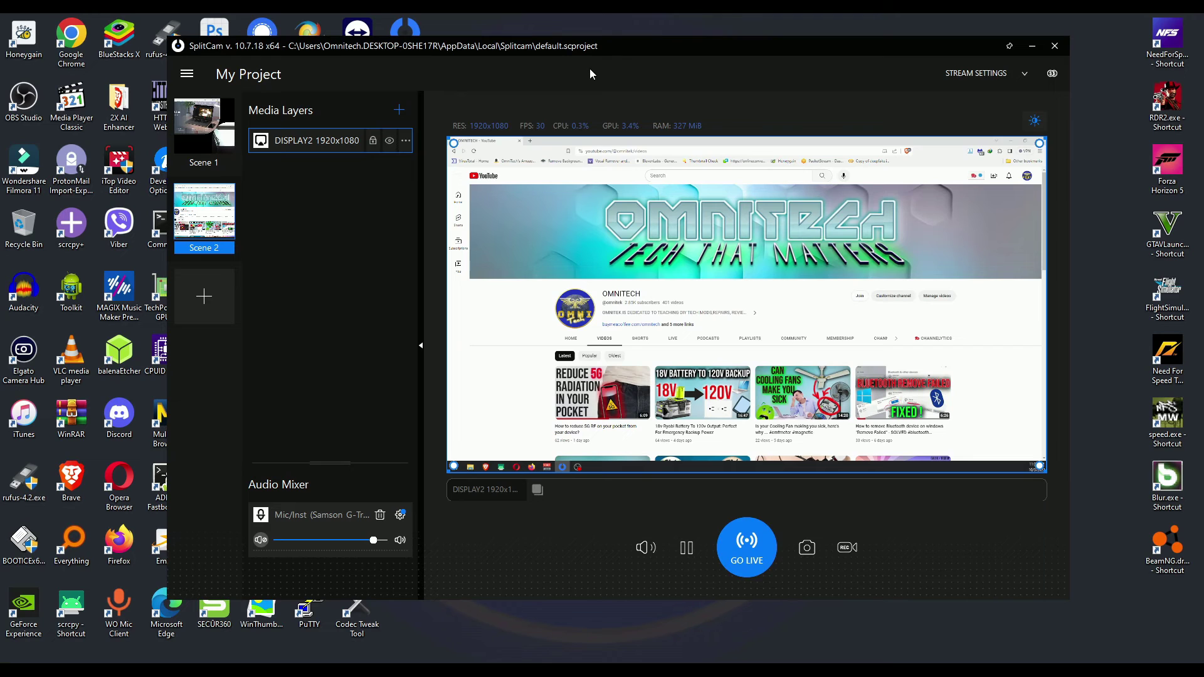
Step: Glance at the streaming channels panel, then switch to Scene 1
left_click(1023, 74)
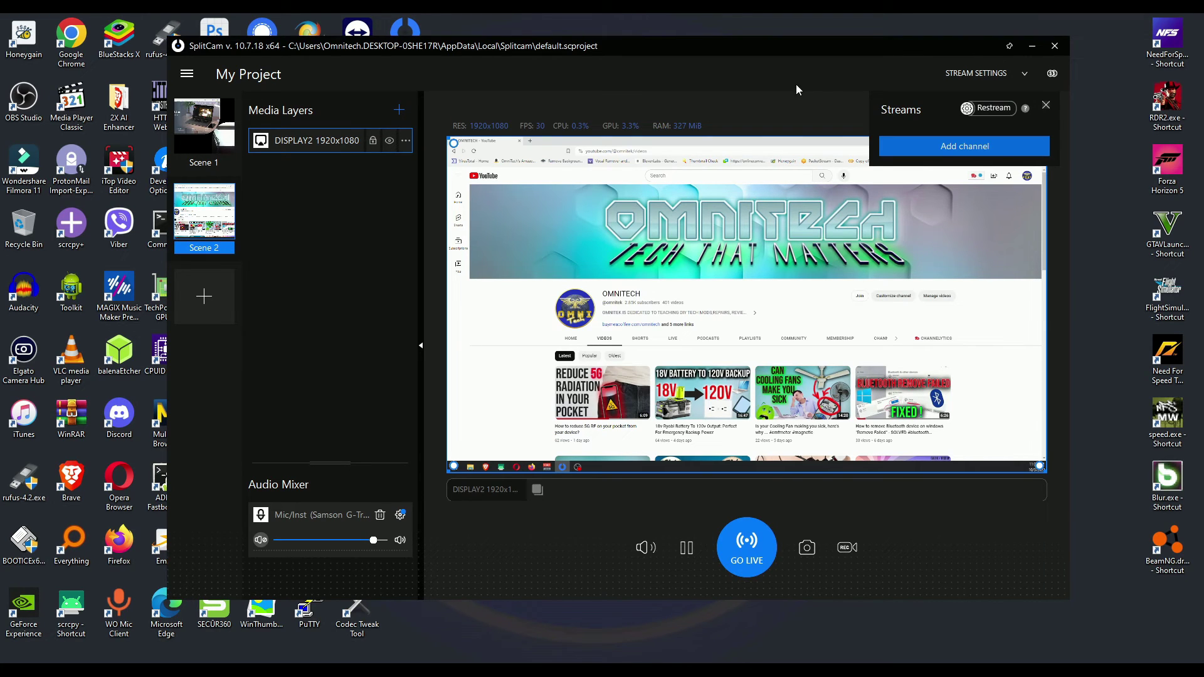
left_click(1047, 105)
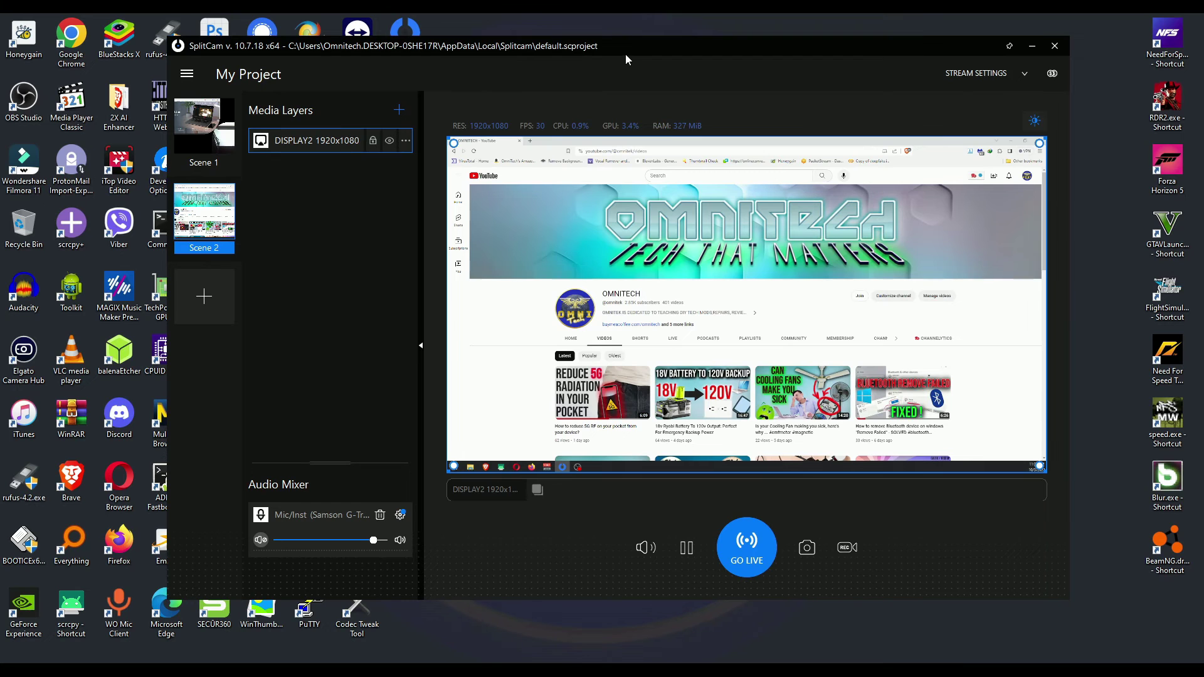
left_click(189, 131)
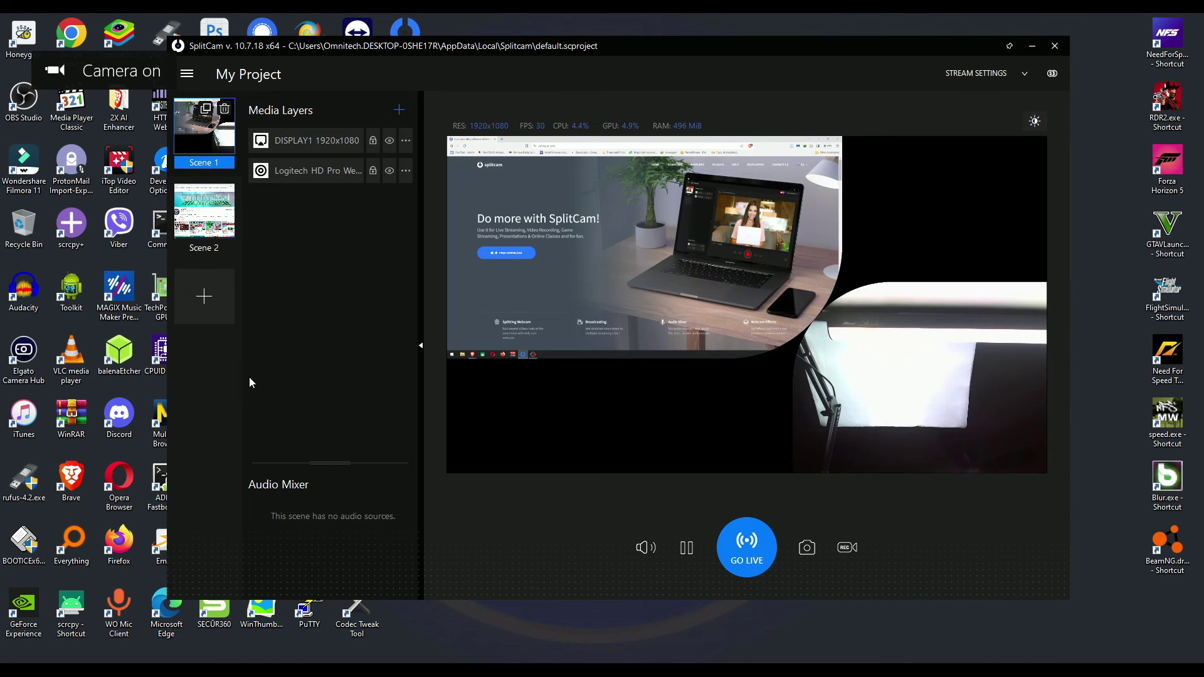
Step: Drag DISPLAY1's corner so the screen capture fills the entire canvas
left_click(472, 293)
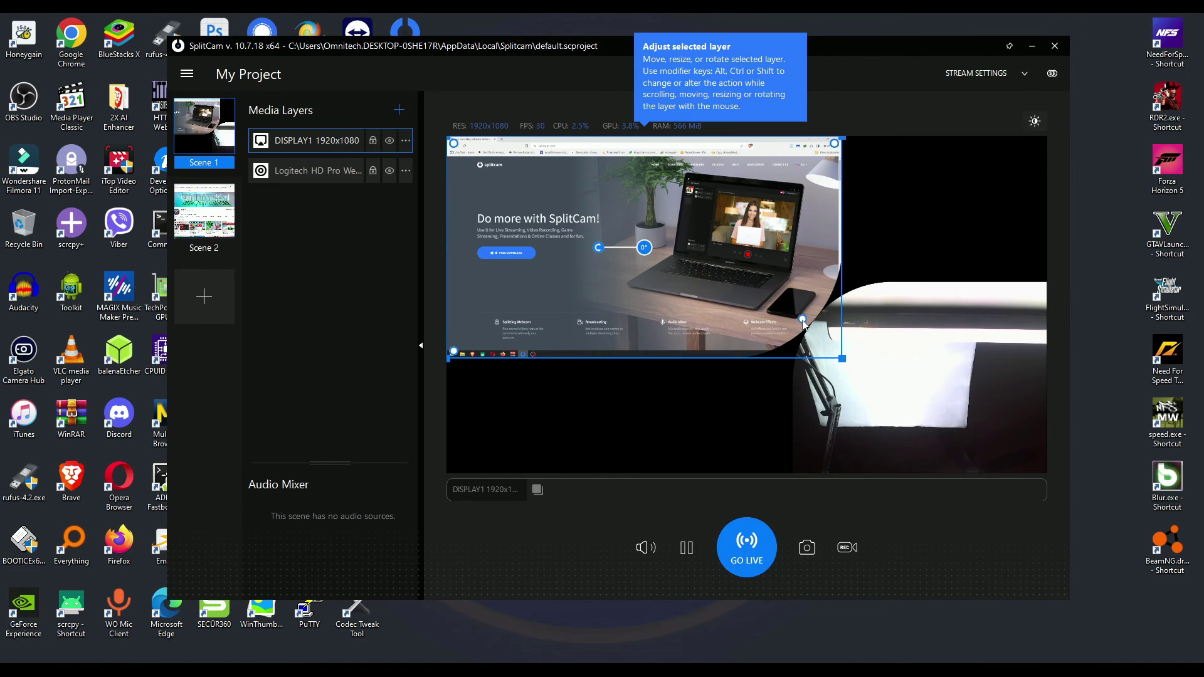
left_click_drag(803, 323, 1048, 501)
mouse_move(544, 250)
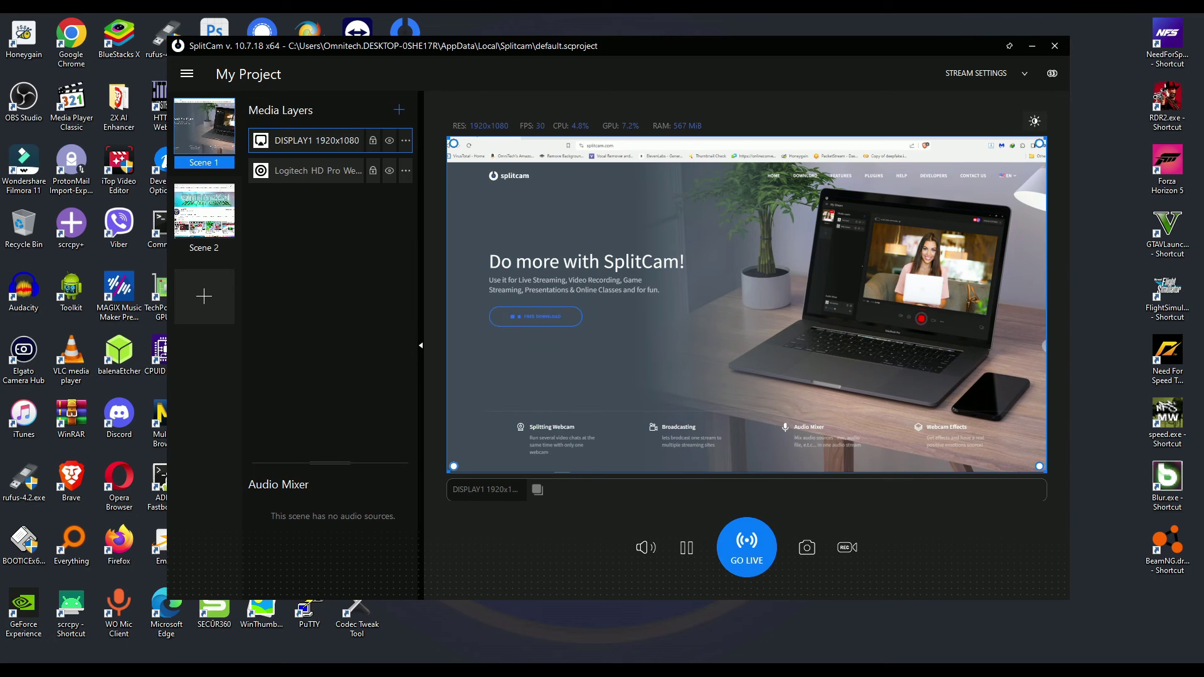
mouse_move(578, 414)
left_click(264, 246)
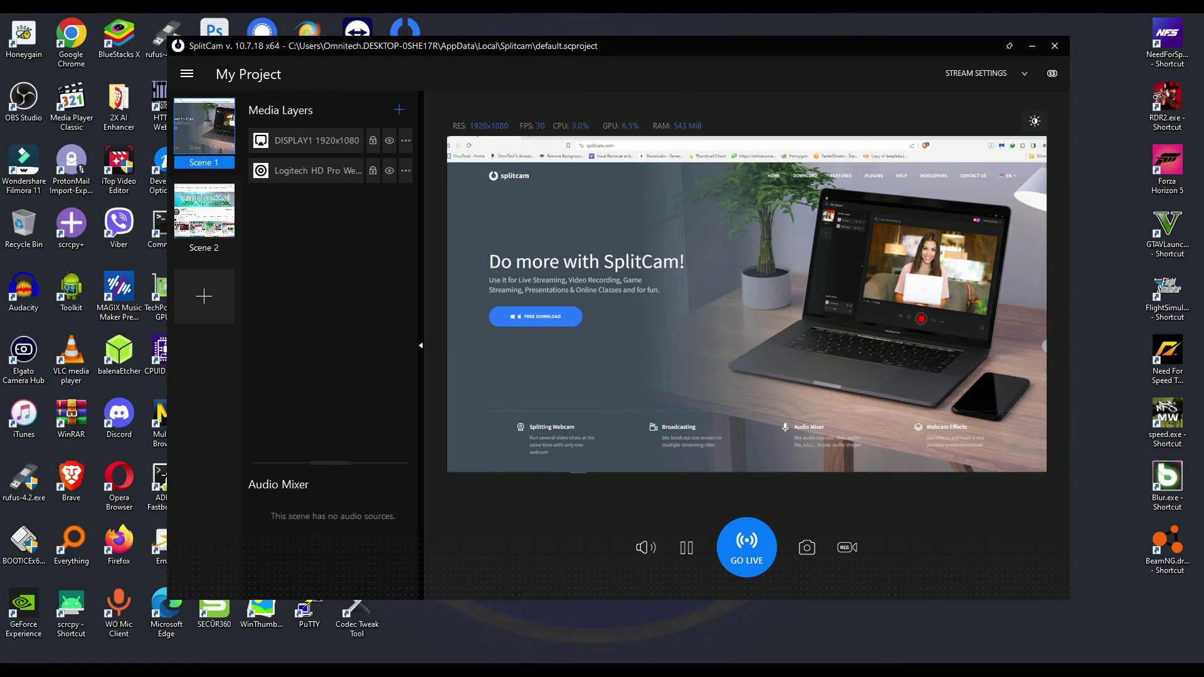
key("alt+Tab")
left_click_drag(666, 42, 613, 239)
key("alt+Tab")
left_click_drag(673, 47, 668, 39)
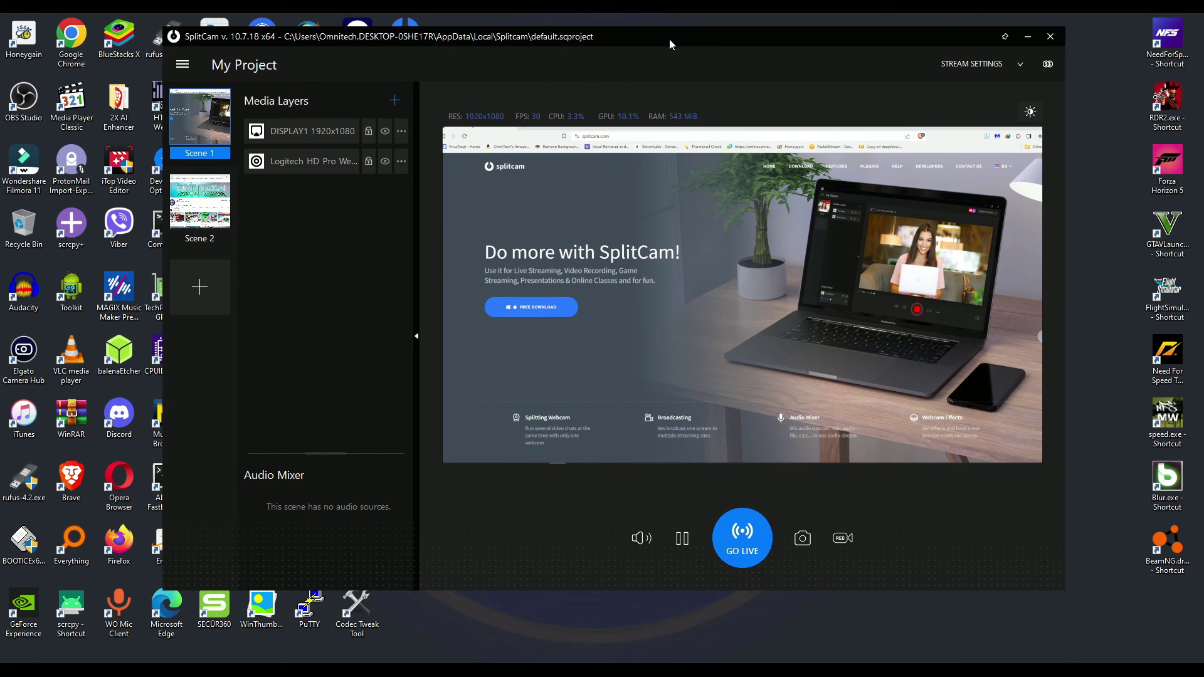